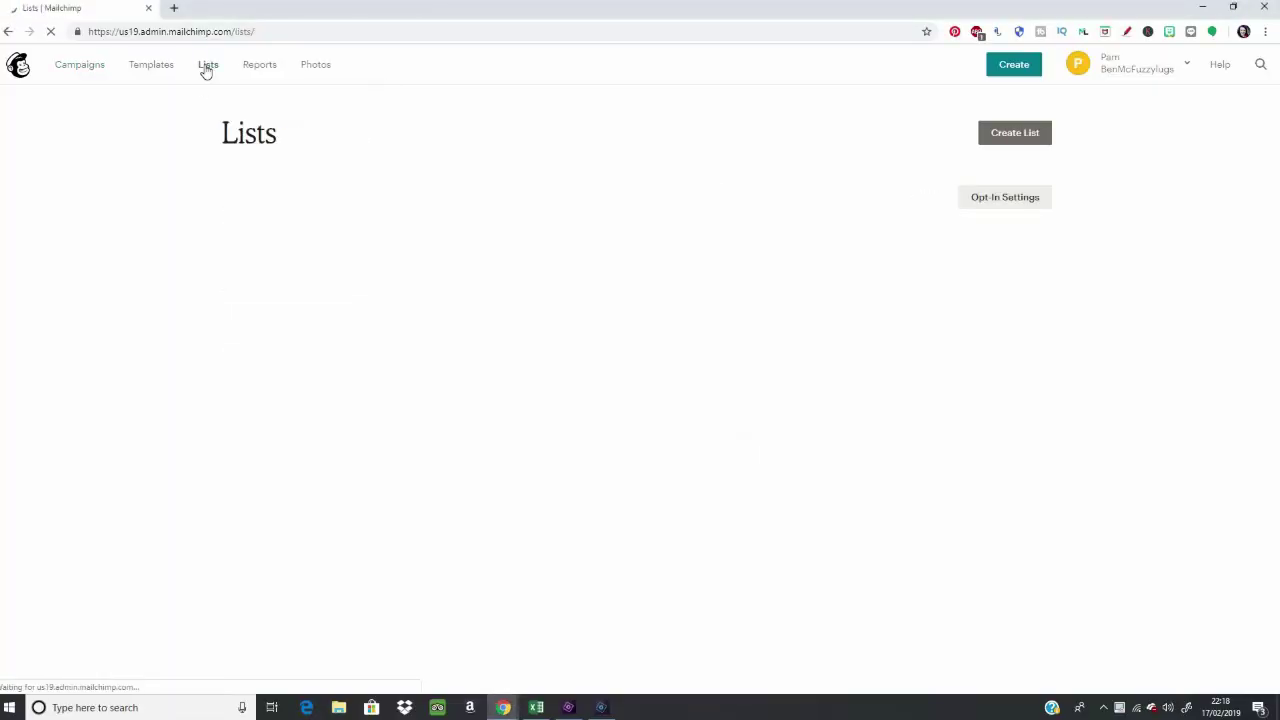
- Start a new list named 'Etsy SEO help'
{"action": "left_click", "coordinate": [1012, 138]}
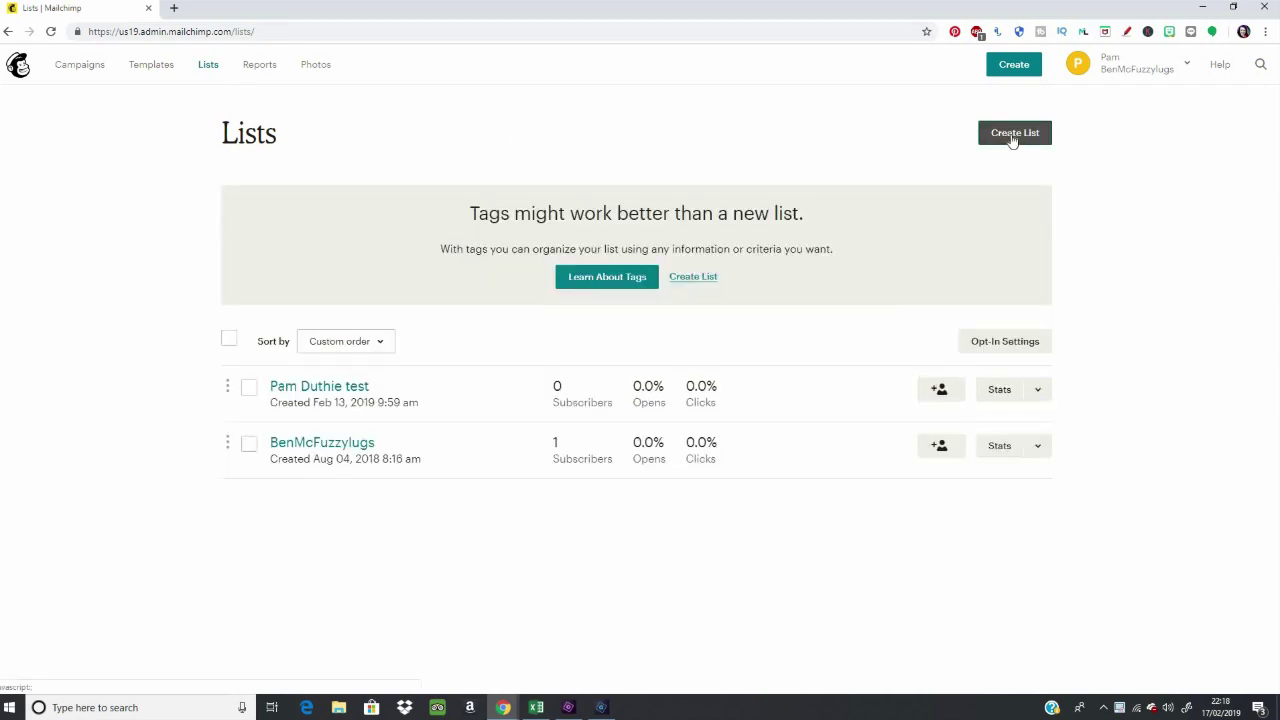
{"action": "left_click", "coordinate": [685, 287]}
{"action": "left_click", "coordinate": [282, 257]}
{"action": "type", "text": "E"}
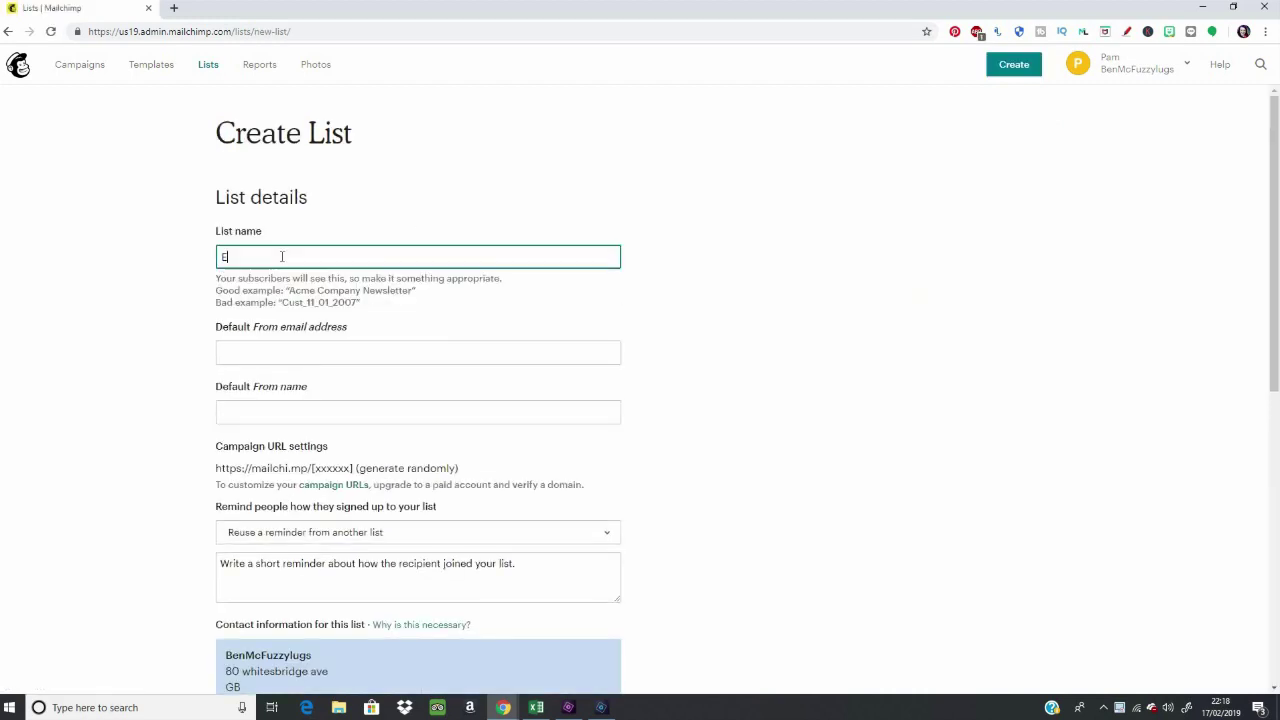
{"action": "type", "text": "tsy SEO help"}
{"action": "left_click", "coordinate": [108, 345]}
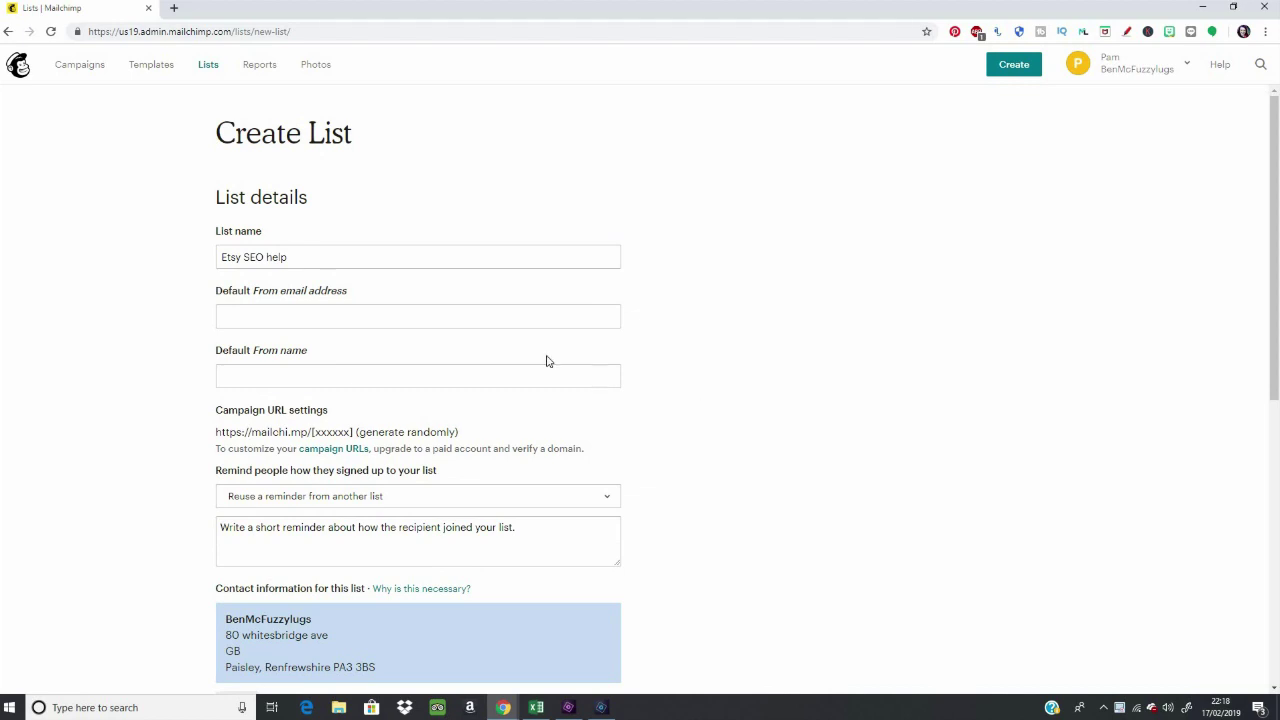
- Fill in the default sender email address and sender name from the saved entries
{"action": "left_click", "coordinate": [474, 320]}
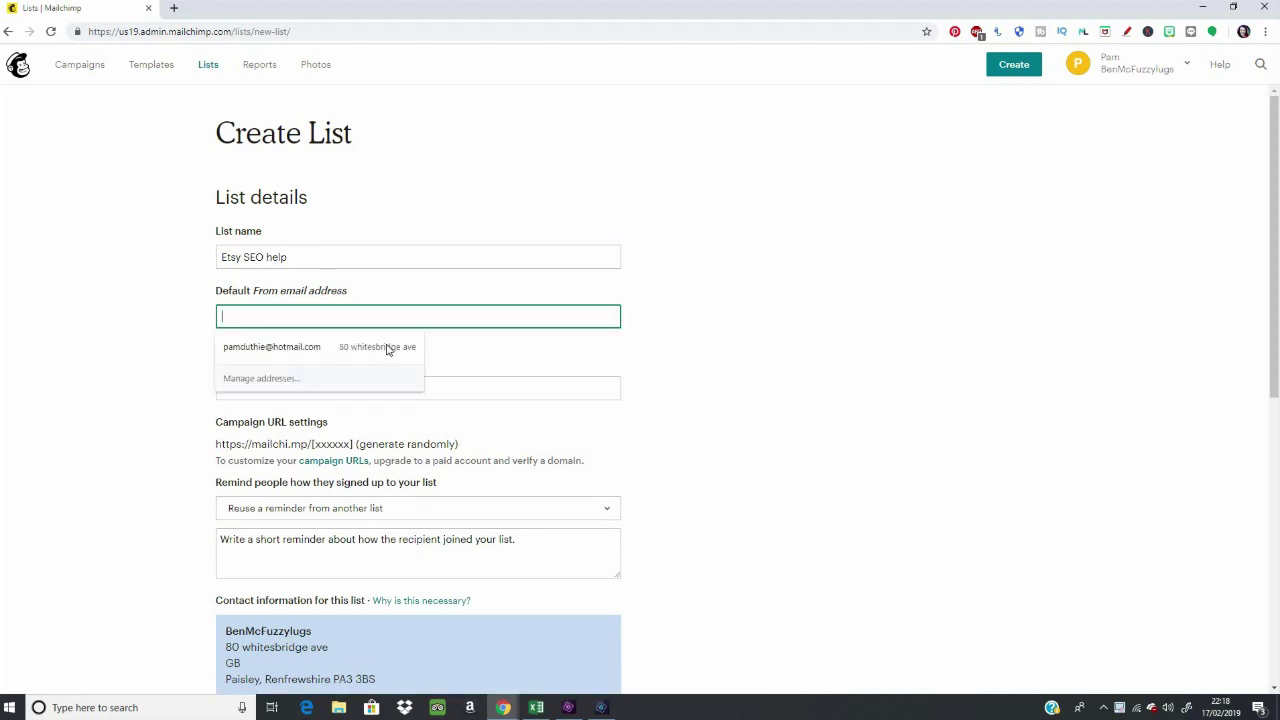
{"action": "left_click", "coordinate": [309, 346]}
{"action": "scroll", "coordinate": [431, 280], "scroll_direction": "down", "scroll_amount": 1}
{"action": "left_click", "coordinate": [417, 252]}
{"action": "left_click", "coordinate": [262, 287]}
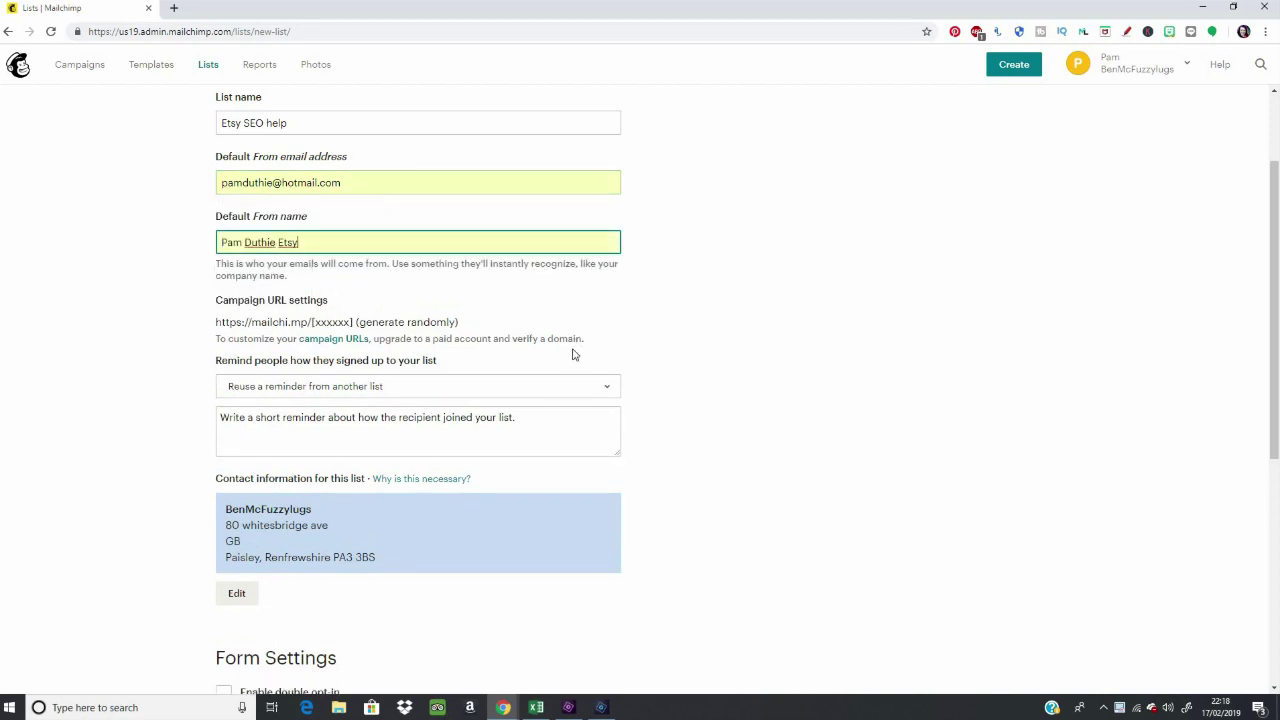
{"action": "left_click", "coordinate": [124, 315]}
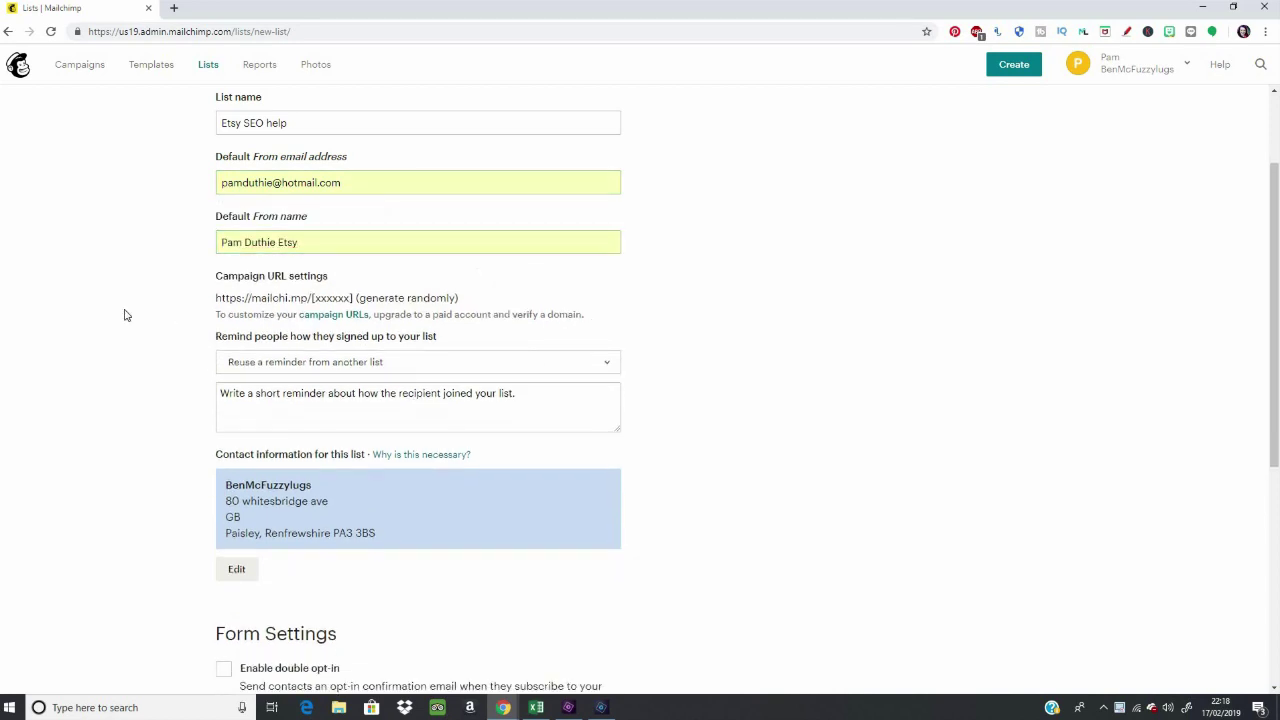
- Keep the default option for reusing the signup reminder
{"action": "scroll", "coordinate": [134, 326], "scroll_direction": "down", "scroll_amount": 1}
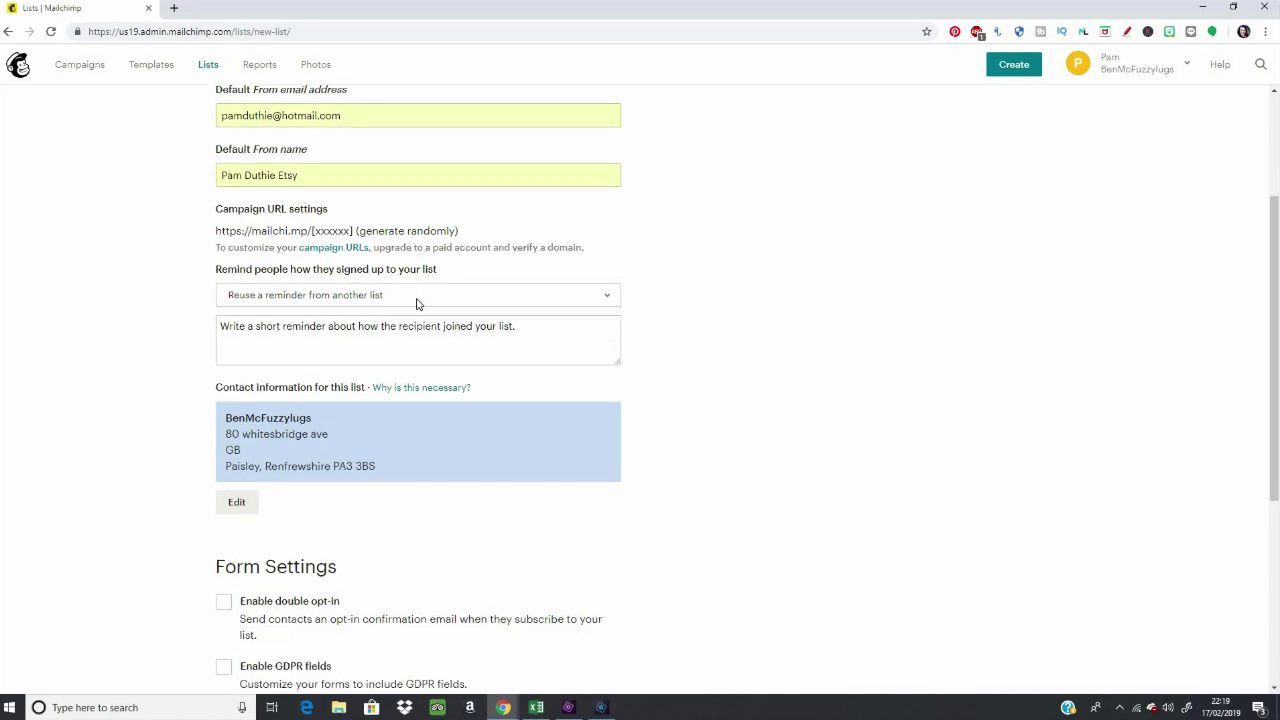
{"action": "left_click", "coordinate": [418, 295]}
{"action": "left_click", "coordinate": [114, 314]}
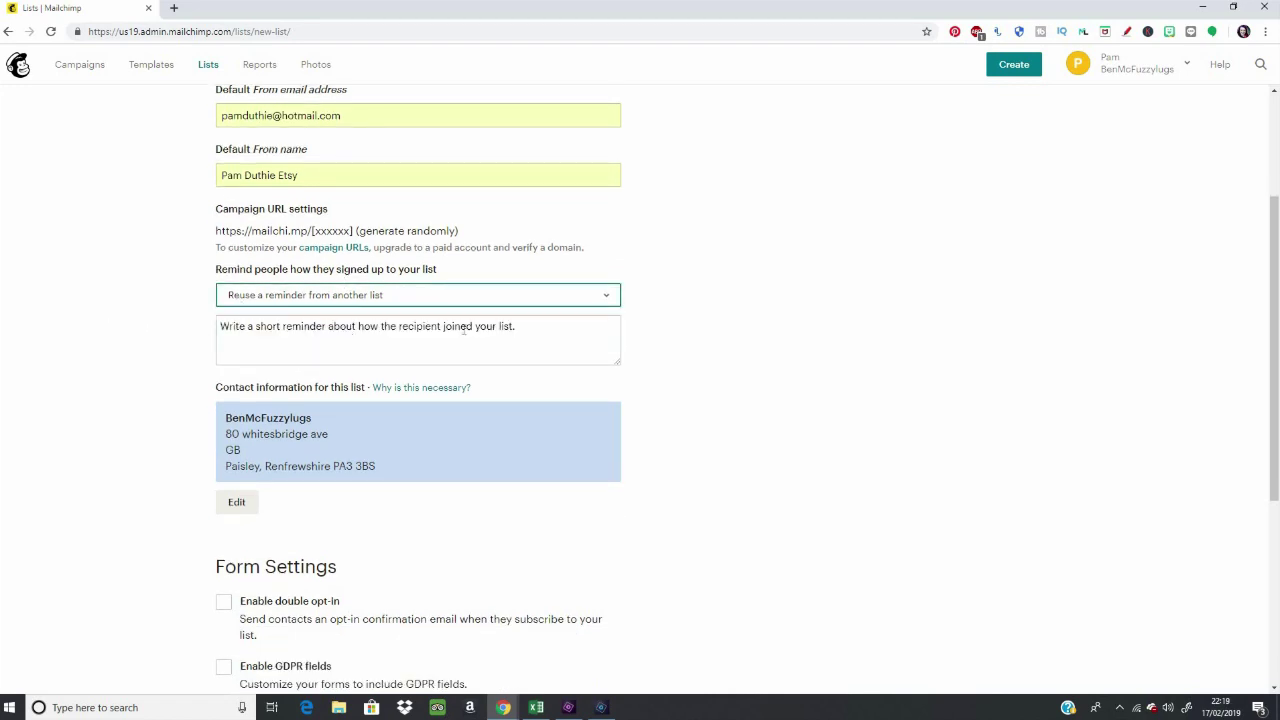
{"action": "left_click", "coordinate": [511, 326]}
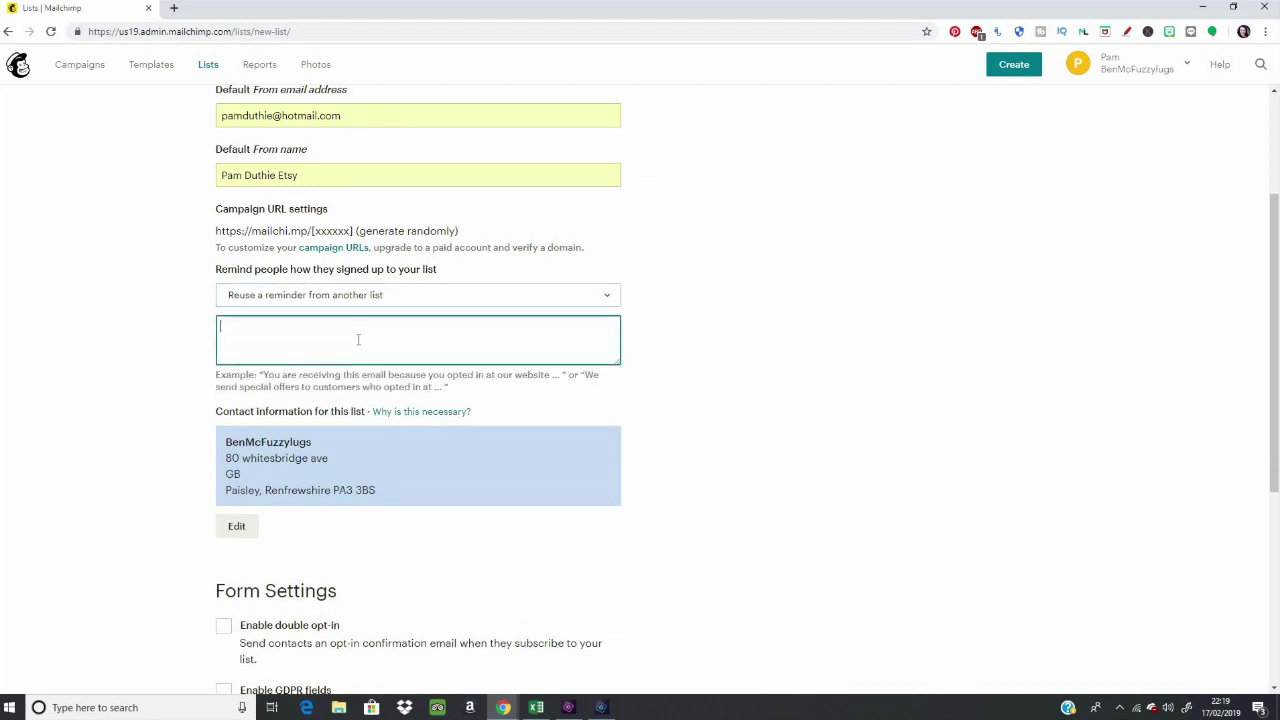
- Write the reminder 'You are receiving this email because you wanted to get the BEST Etsy SEO tips and advice'
{"action": "type", "text": "You are receiving this email because you opted in to get"}
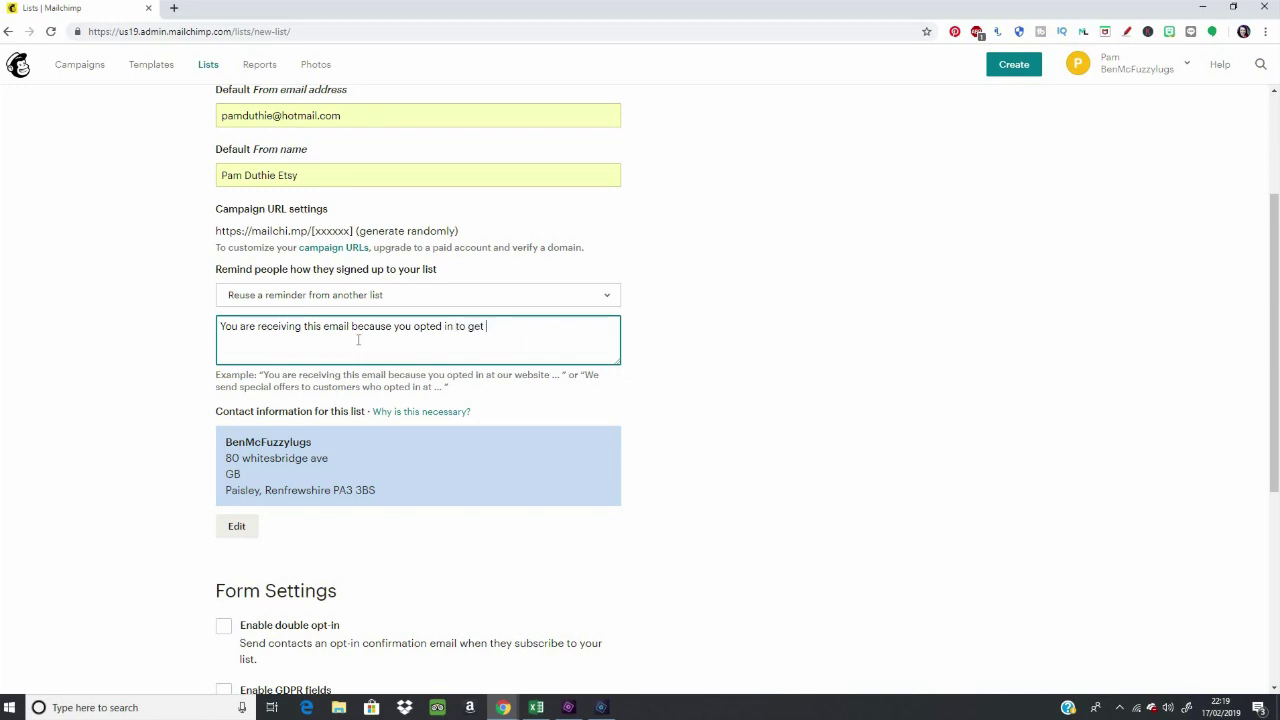
{"action": "key", "text": "BackSpace"}
{"action": "key", "text": "BackSpace"}
{"action": "key", "text": "BackSpace"}
{"action": "key", "text": "BackSpace"}
{"action": "key", "text": "BackSpace"}
{"action": "key", "text": "BackSpace"}
{"action": "key", "text": "BackSpace"}
{"action": "key", "text": "BackSpace"}
{"action": "key", "text": "BackSpace"}
{"action": "key", "text": "BackSpace"}
{"action": "key", "text": "BackSpace"}
{"action": "key", "text": "BackSpace"}
{"action": "key", "text": "BackSpace"}
{"action": "key", "text": "BackSpace"}
{"action": "type", "text": "wanted to get the BEST Etsy SEO tips and advice"}
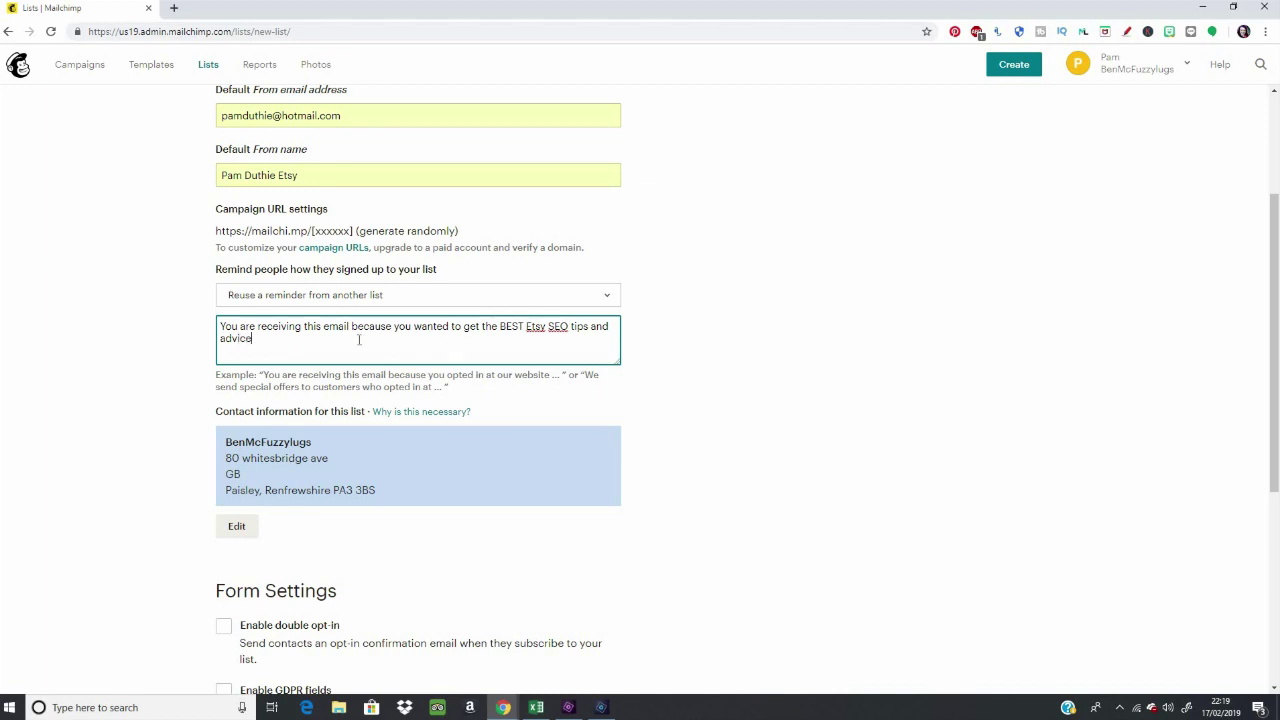
{"action": "scroll", "coordinate": [360, 345], "scroll_direction": "down", "scroll_amount": 4}
- Enable GDPR fields and save the Etsy SEO help list
{"action": "left_click", "coordinate": [223, 304]}
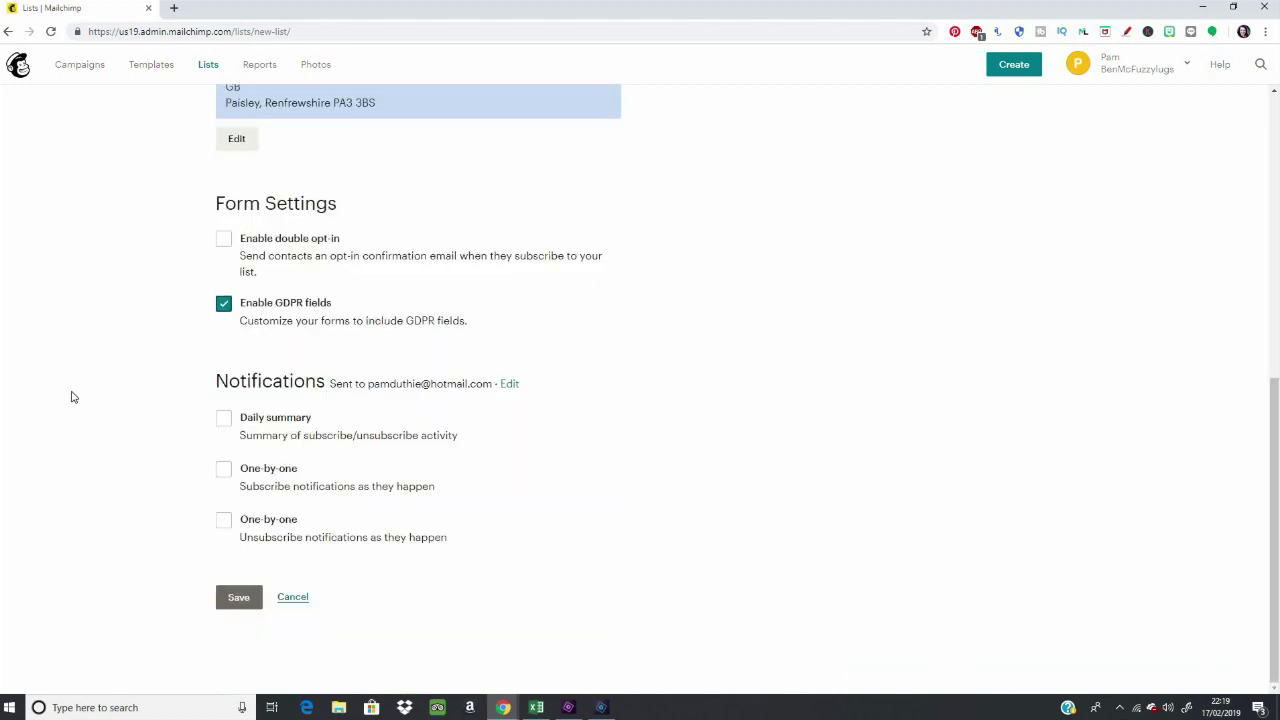
{"action": "left_click", "coordinate": [237, 597]}
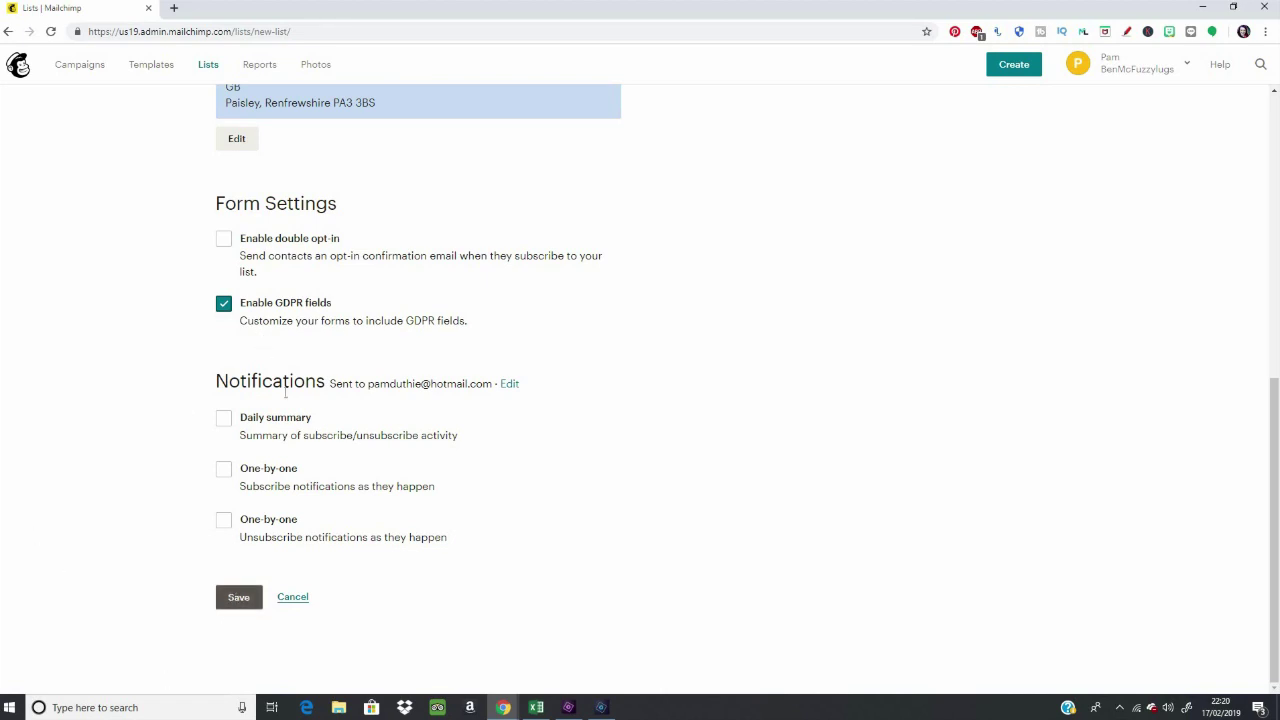
{"action": "left_click", "coordinate": [247, 600]}
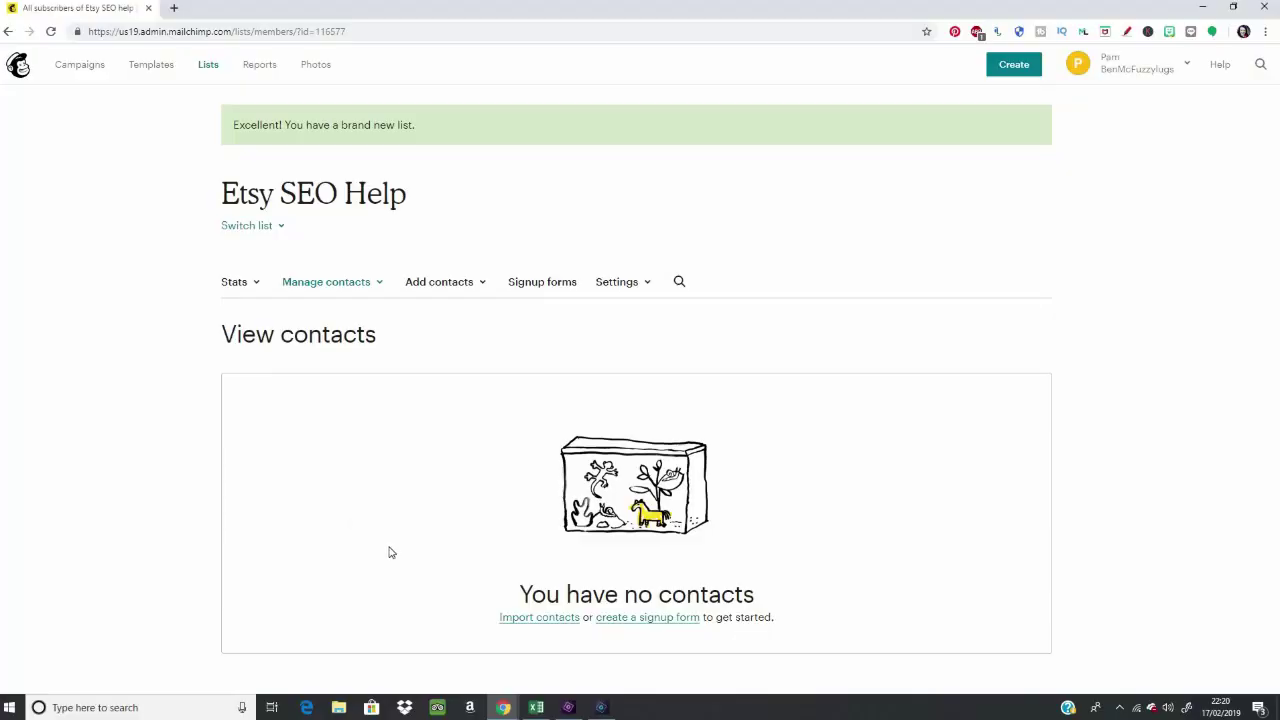
- Add a top message offering the FREE pdf roadmap to Etsy shop success, with 'Only one or two emails a month!', and save
{"action": "left_click", "coordinate": [661, 620]}
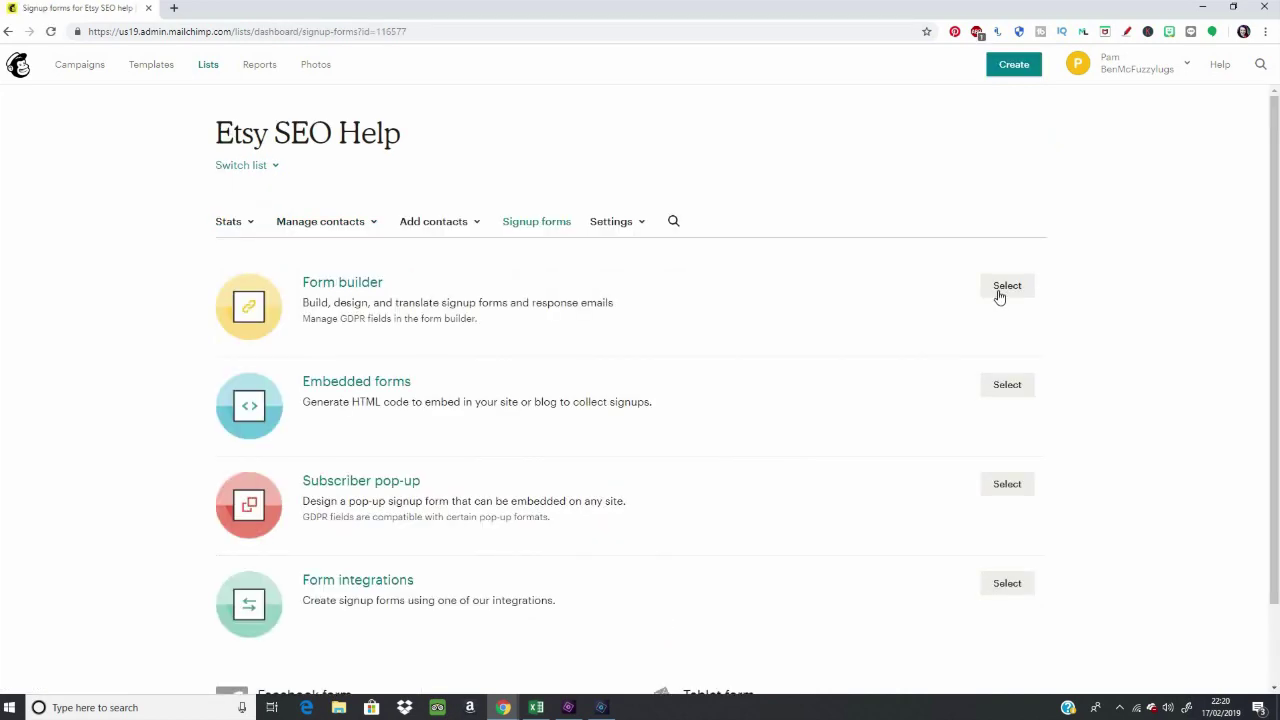
{"action": "left_click", "coordinate": [1006, 288]}
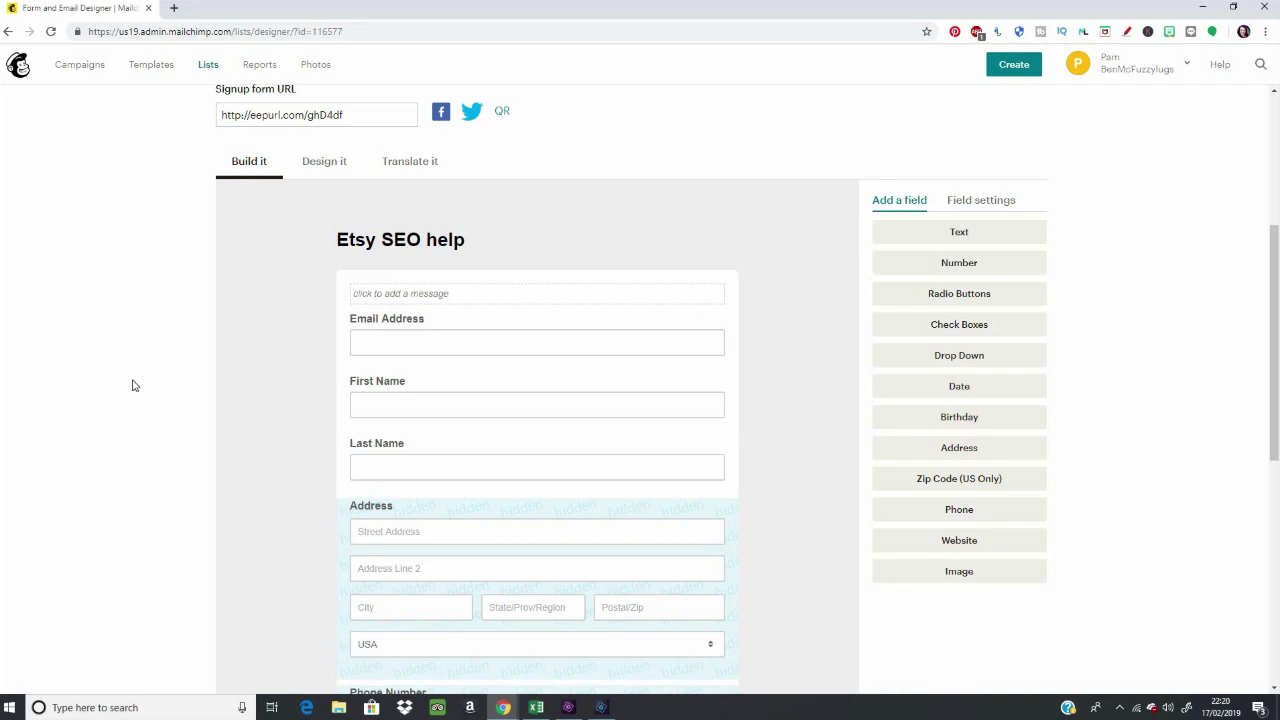
{"action": "left_click", "coordinate": [403, 293]}
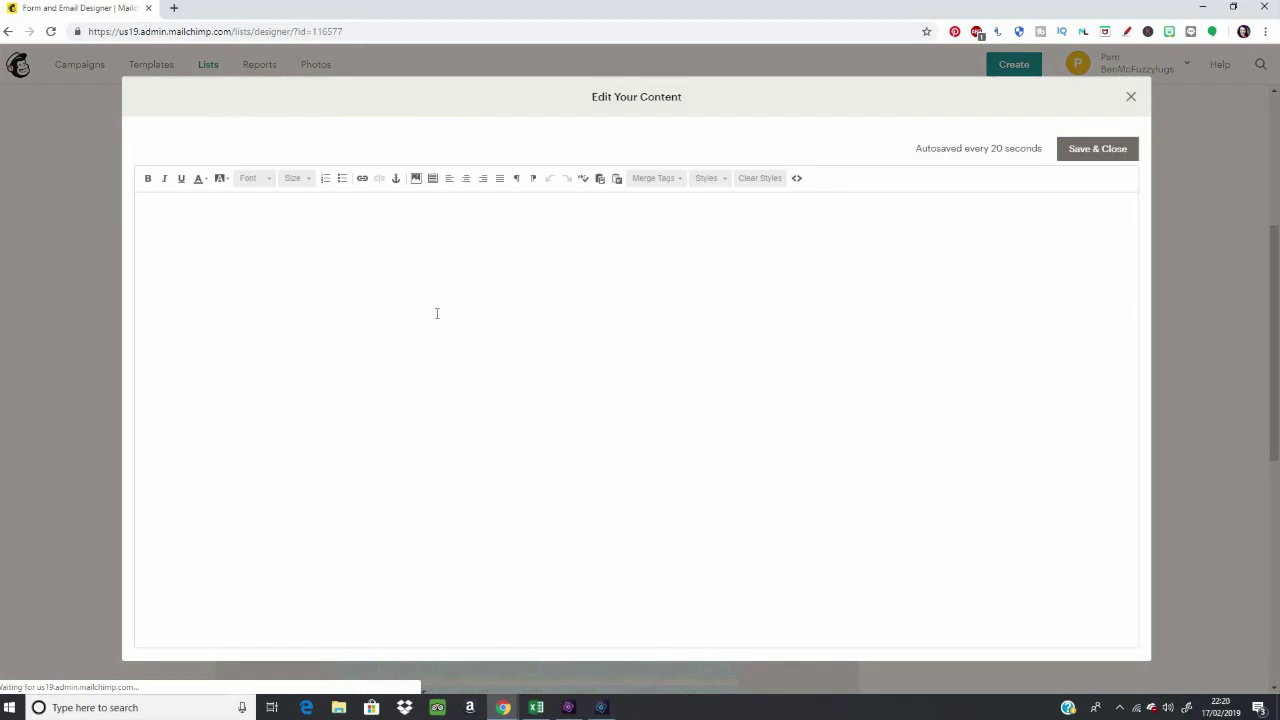
{"action": "type", "text": "Sign up to get my FREE pdf on your roadmap to Etsy shop success and "}
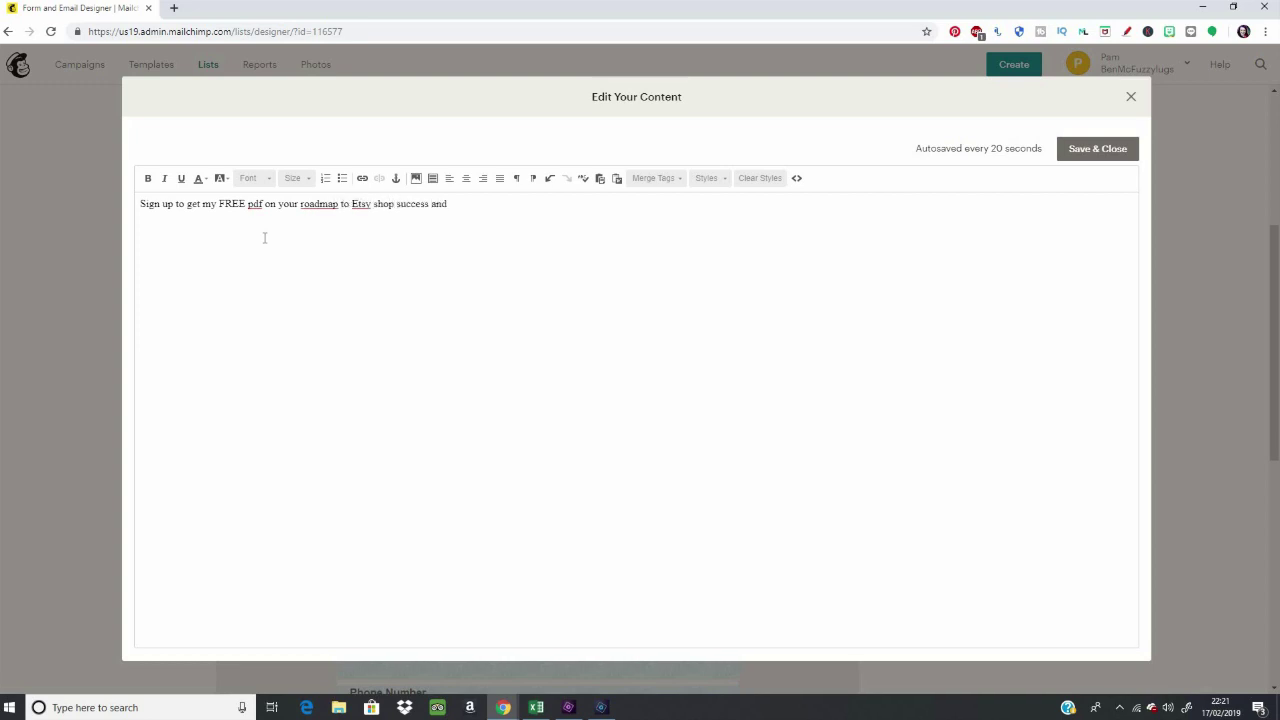
{"action": "type", "text": "keep in touch with all the best Etsy tips and tricks ("}
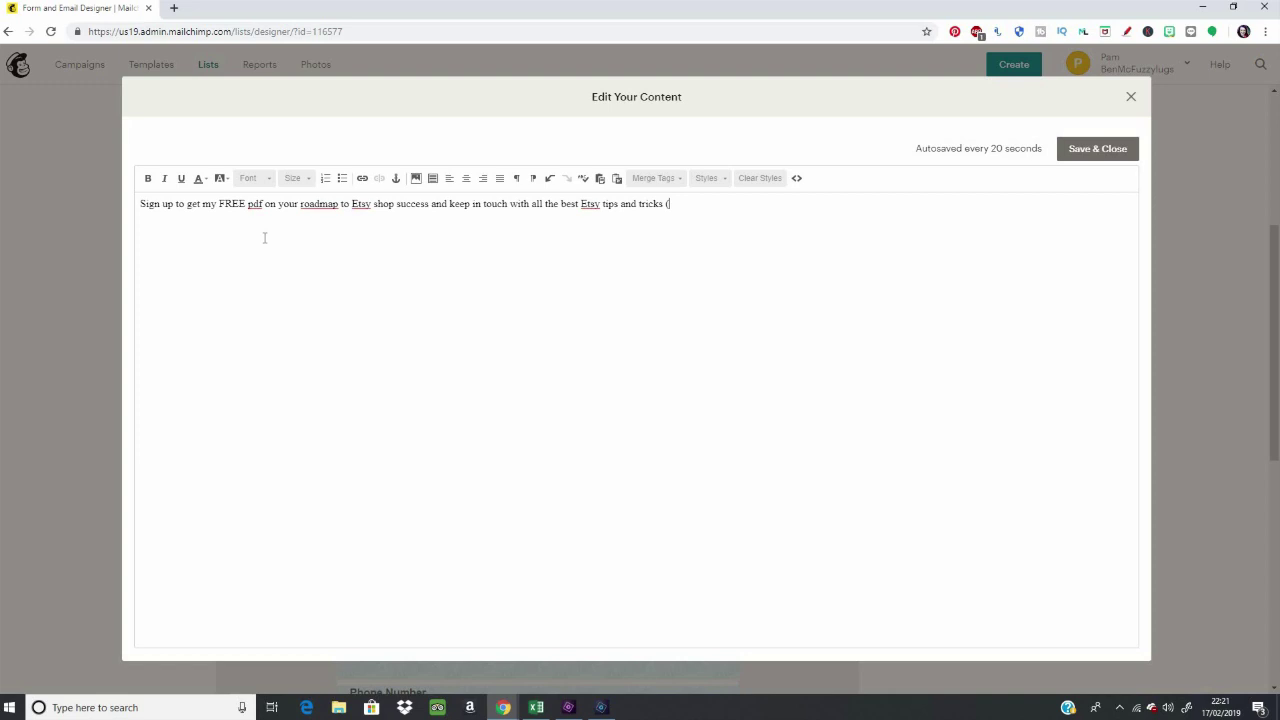
{"action": "type", "text": "Only one or two emails a month!)"}
{"action": "left_click", "coordinate": [1086, 150]}
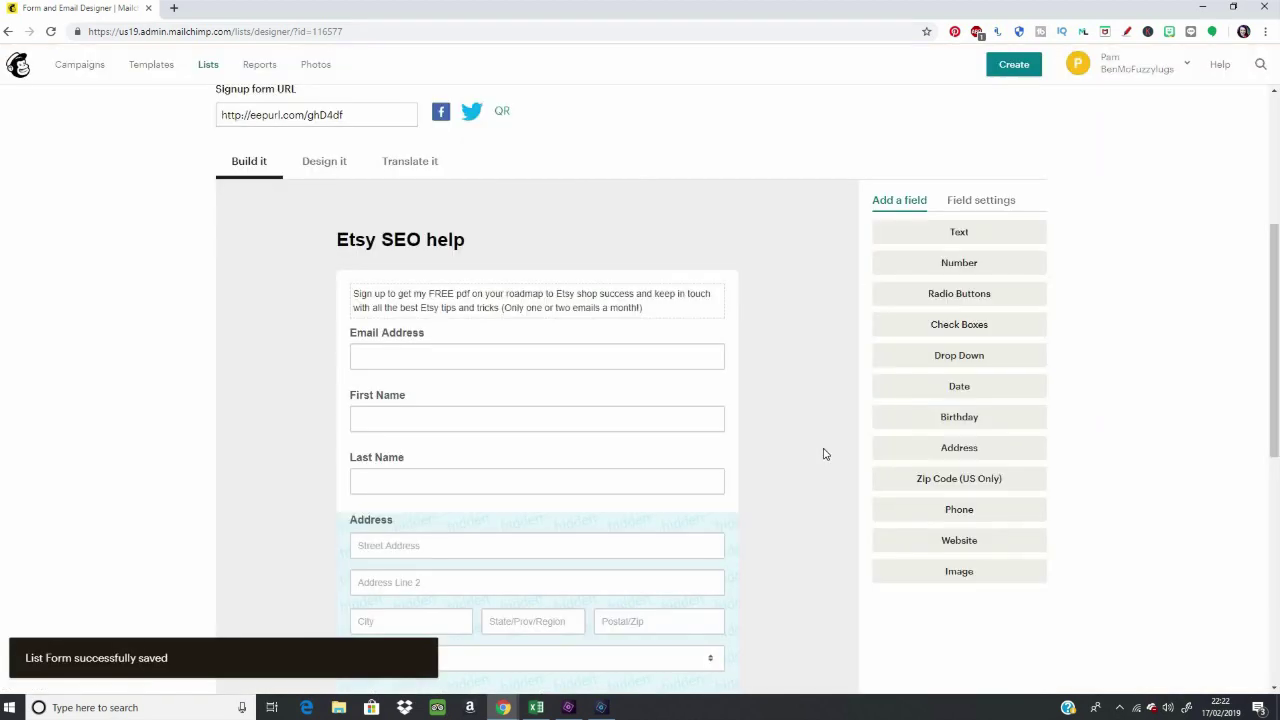
- Delete the Address field from the signup form, confirming with DELETE
{"action": "scroll", "coordinate": [700, 480], "scroll_direction": "down", "scroll_amount": 1}
{"action": "left_click", "coordinate": [614, 500]}
{"action": "scroll", "coordinate": [614, 500], "scroll_direction": "down", "scroll_amount": 2}
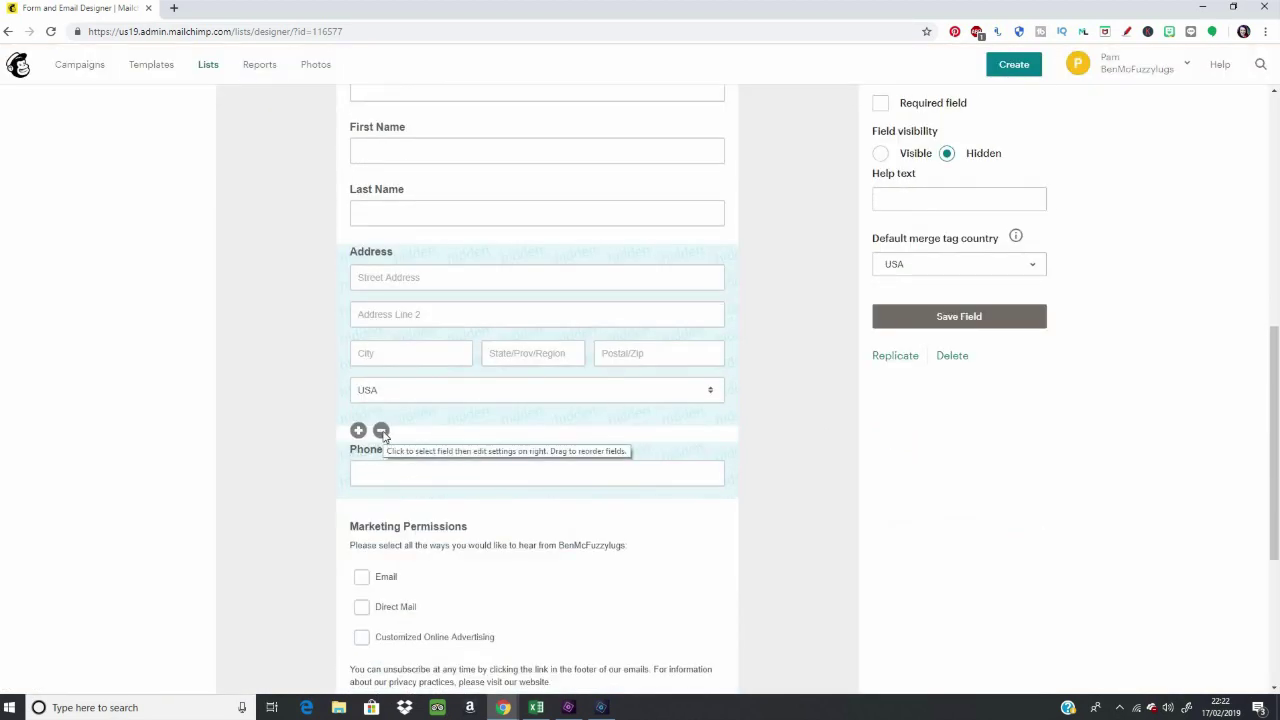
{"action": "left_click", "coordinate": [381, 430]}
{"action": "left_click", "coordinate": [518, 388]}
{"action": "type", "text": "DELETE"}
{"action": "left_click", "coordinate": [508, 455]}
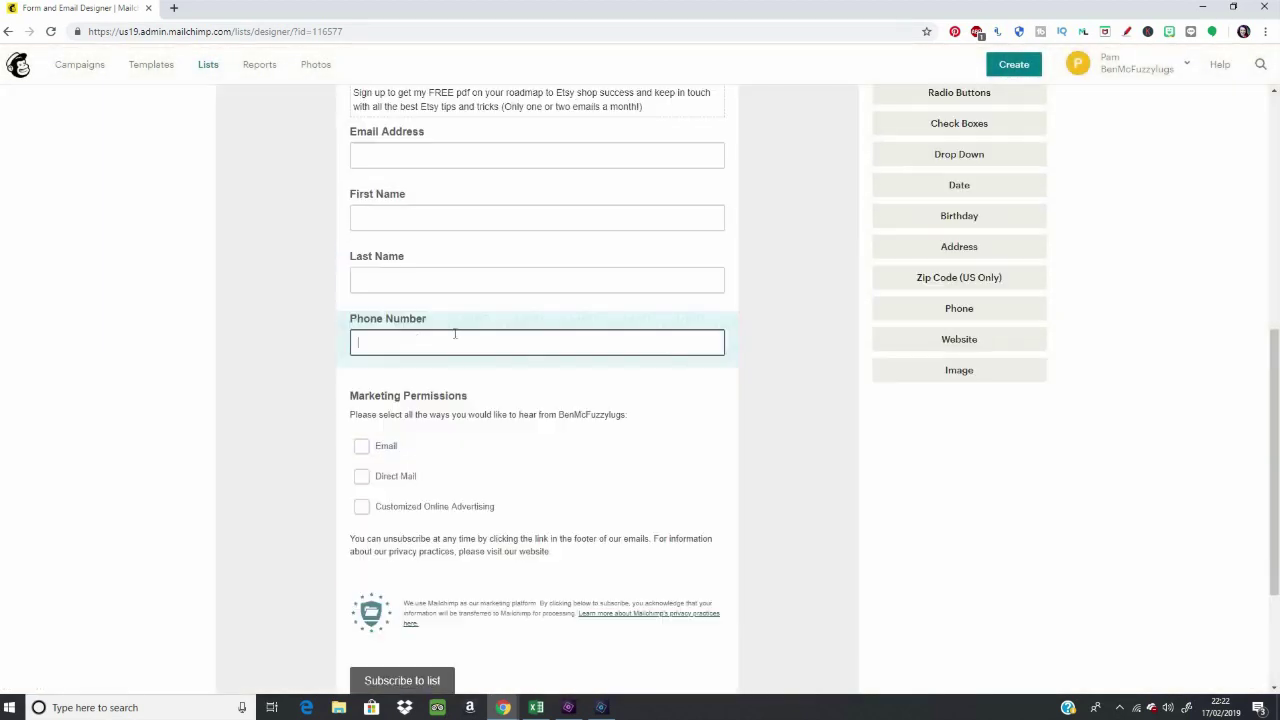
- Delete the Phone Number field, confirming with DELETE
{"action": "left_click", "coordinate": [381, 372]}
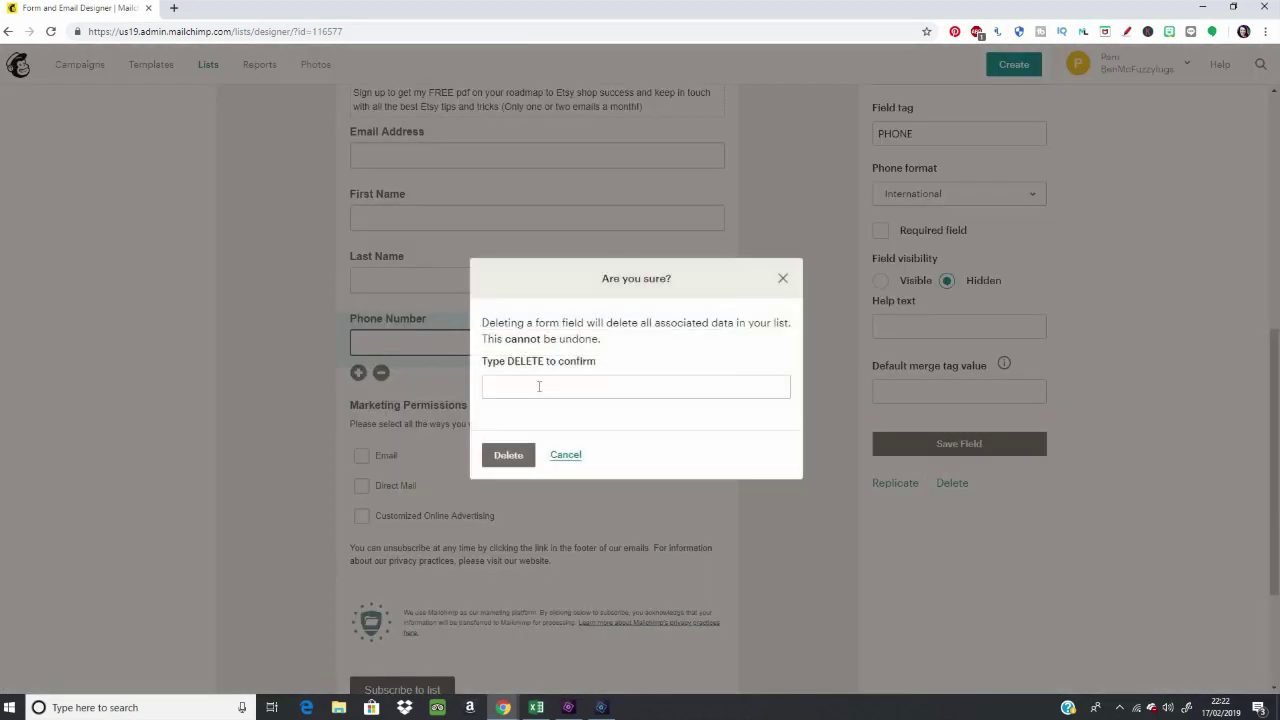
{"action": "left_click", "coordinate": [539, 386]}
{"action": "type", "text": "DELETE"}
{"action": "left_click", "coordinate": [514, 457]}
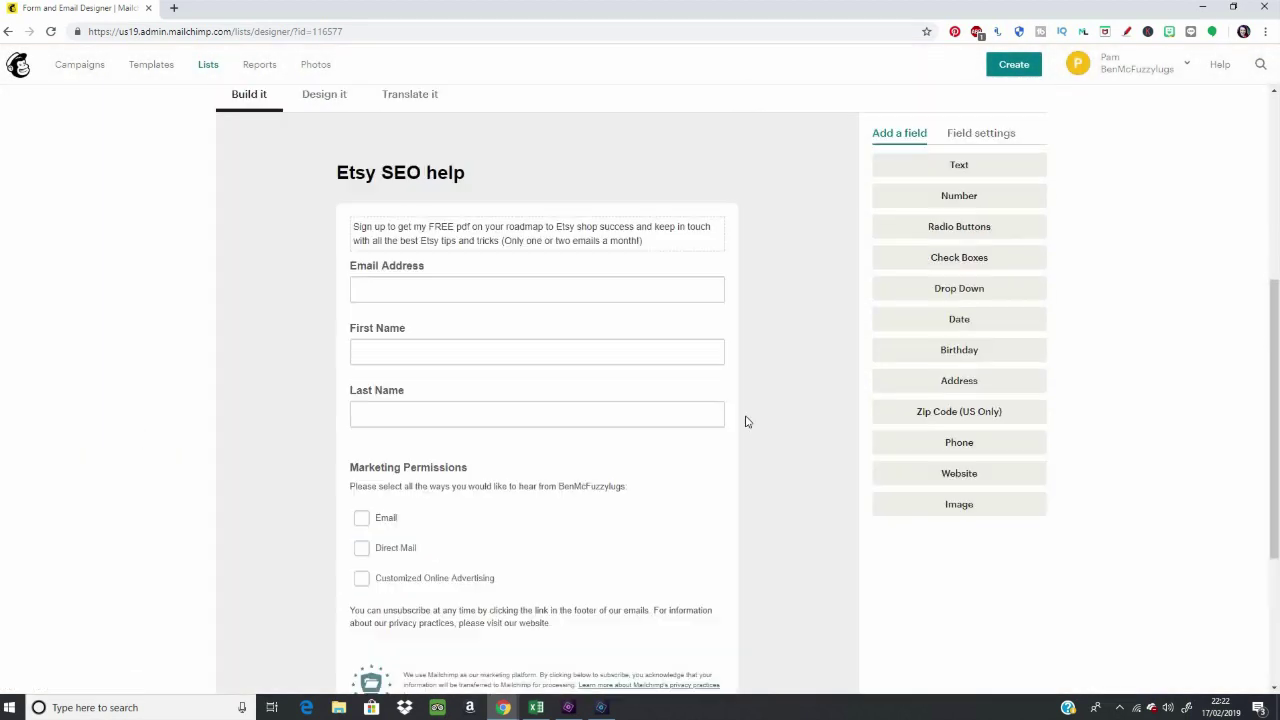
{"action": "scroll", "coordinate": [743, 420], "scroll_direction": "down", "scroll_amount": 3}
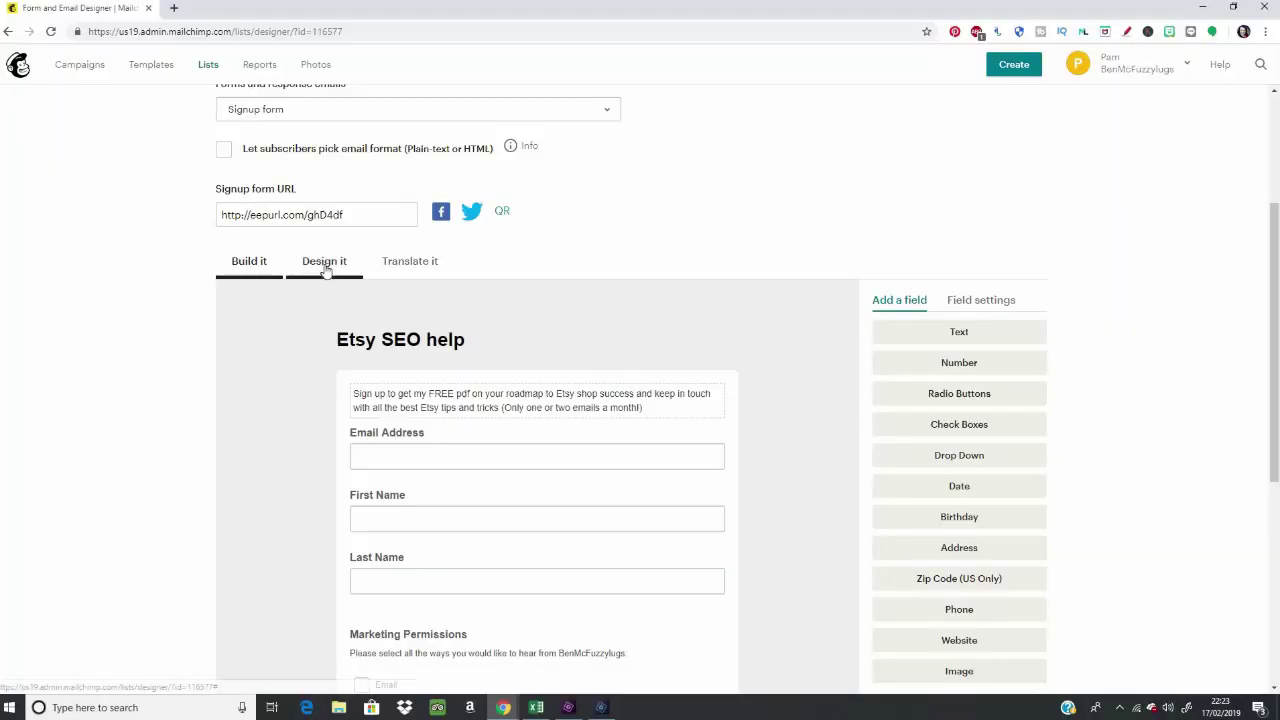
{"action": "left_click", "coordinate": [324, 264]}
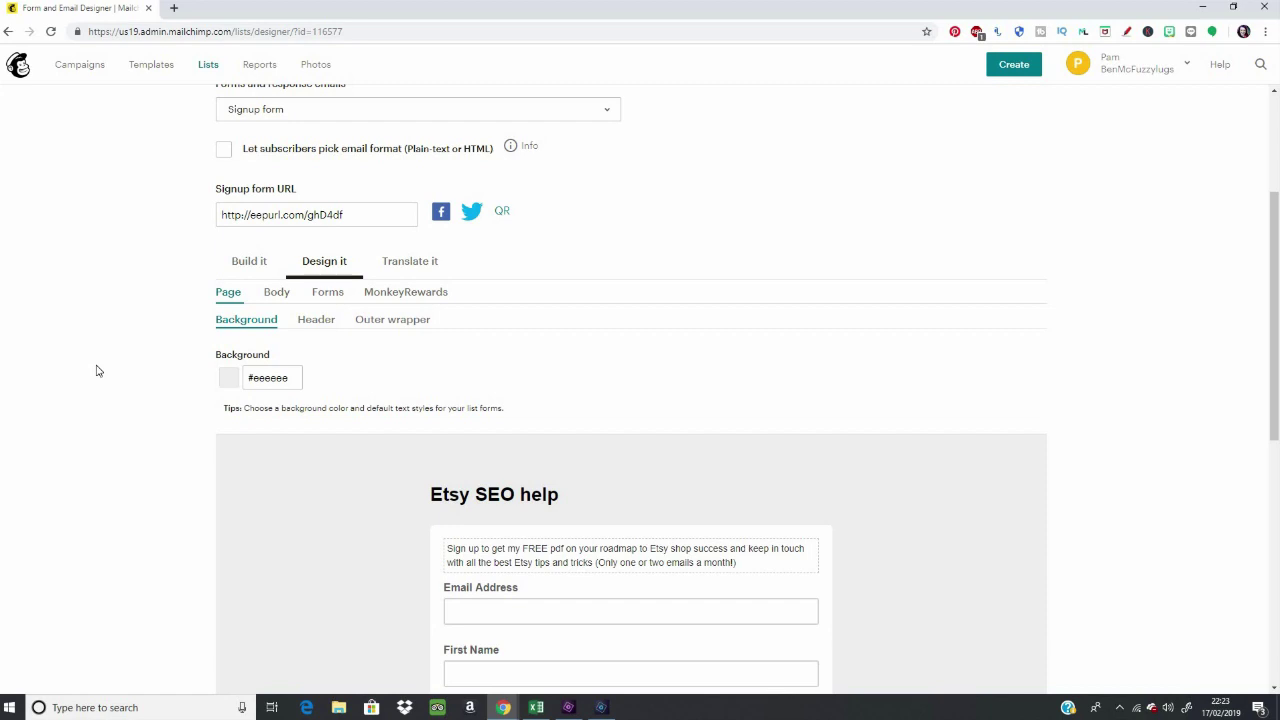
{"action": "scroll", "coordinate": [97, 371], "scroll_direction": "down", "scroll_amount": 4}
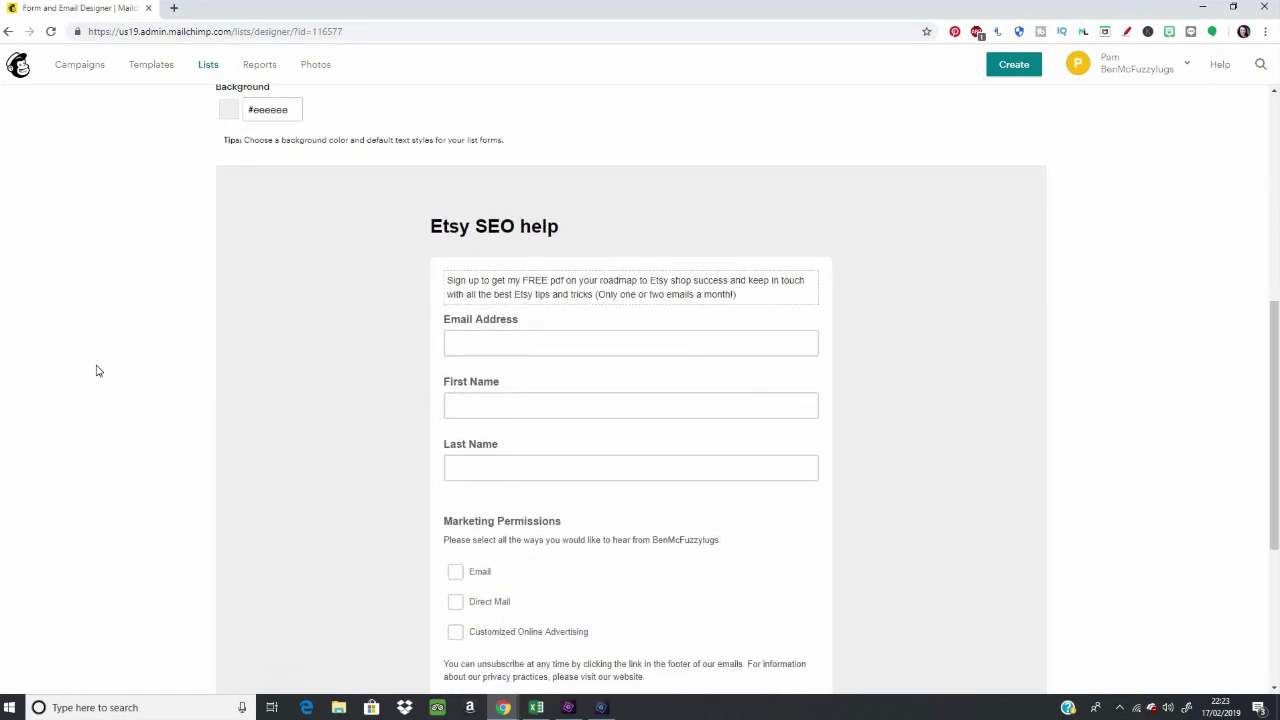
{"action": "scroll", "coordinate": [97, 371], "scroll_direction": "down", "scroll_amount": 1}
{"action": "scroll", "coordinate": [97, 371], "scroll_direction": "up", "scroll_amount": 3}
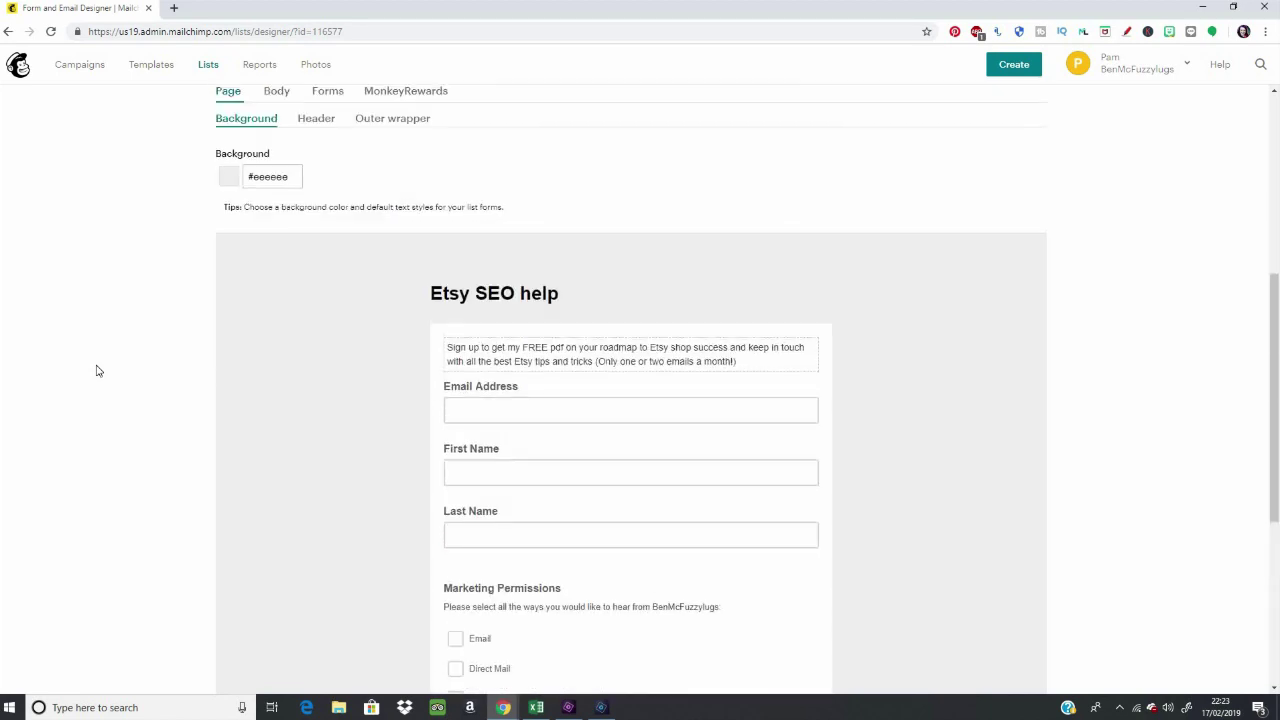
{"action": "scroll", "coordinate": [97, 371], "scroll_direction": "up", "scroll_amount": 2}
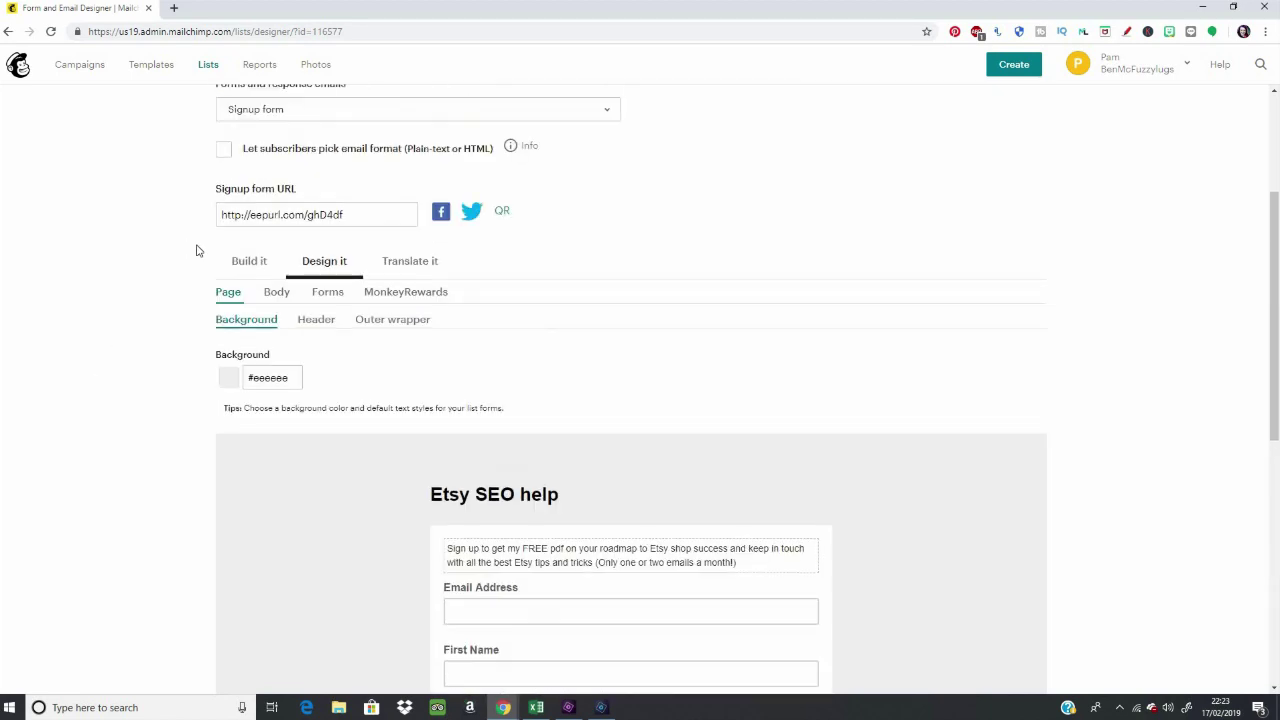
{"action": "left_click", "coordinate": [318, 326]}
- Select the Final welcome email and enable sending it
{"action": "left_click", "coordinate": [364, 345]}
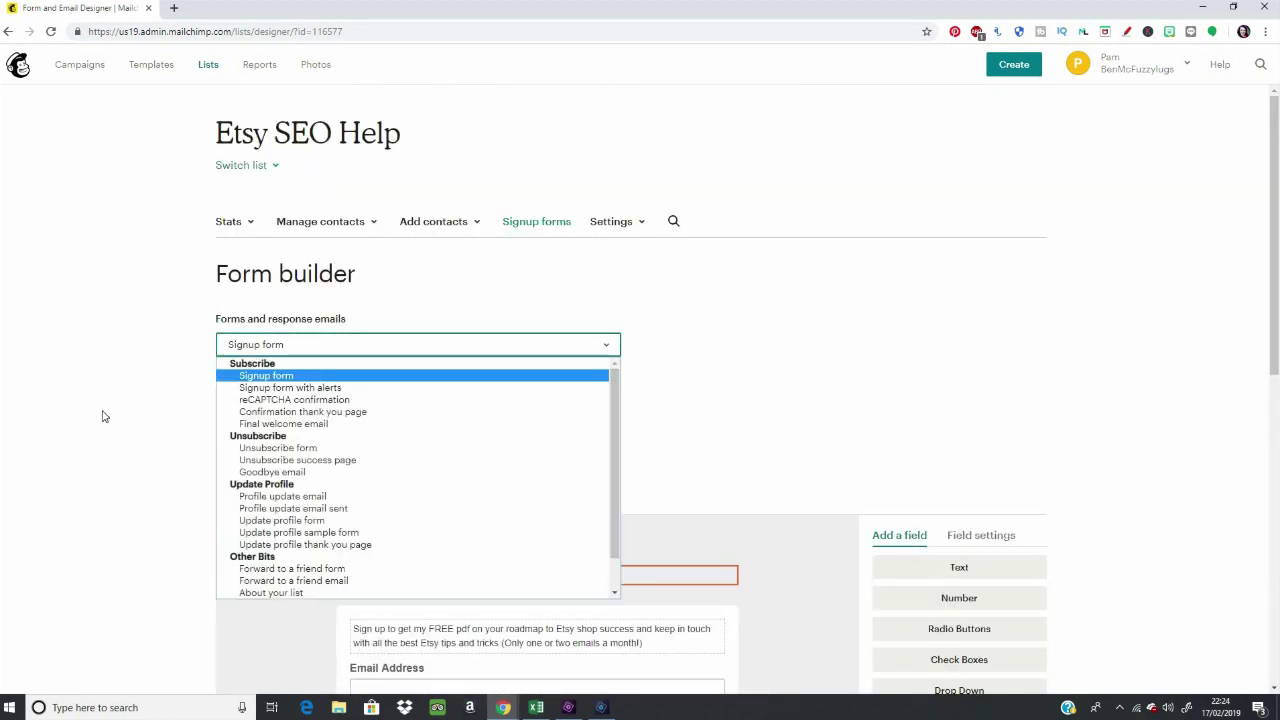
{"action": "left_click", "coordinate": [335, 424]}
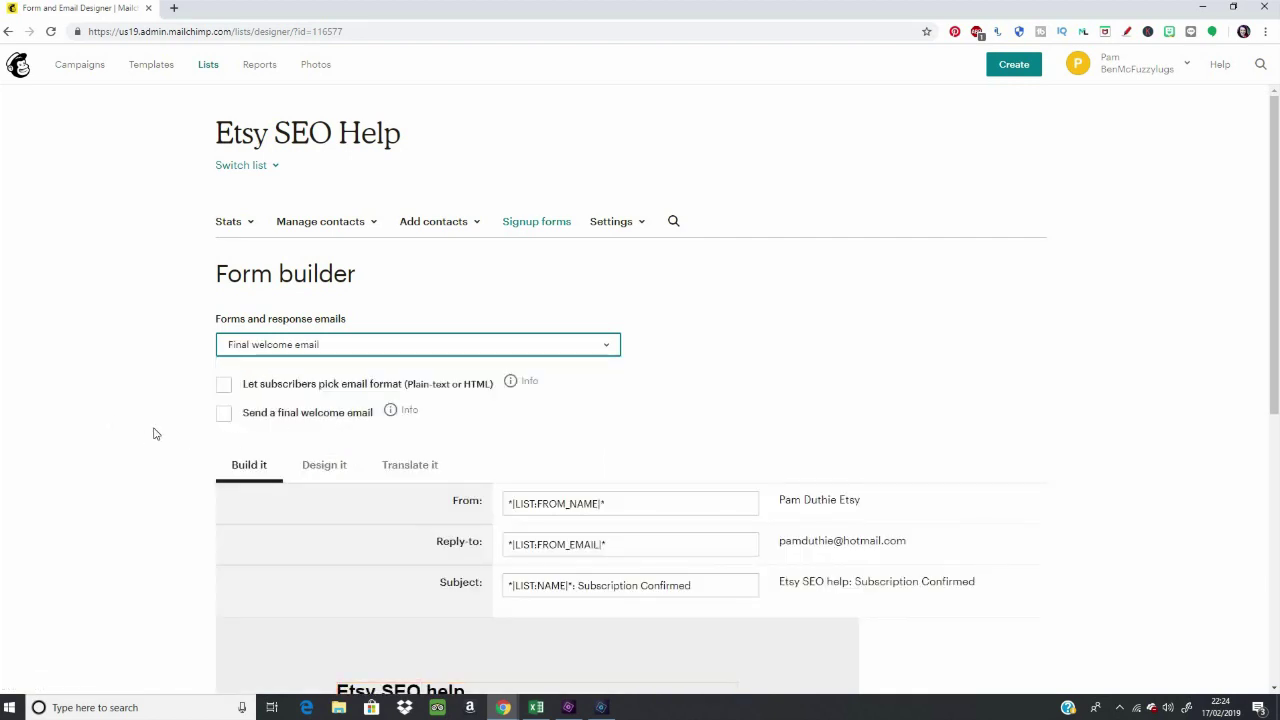
{"action": "left_click", "coordinate": [224, 416]}
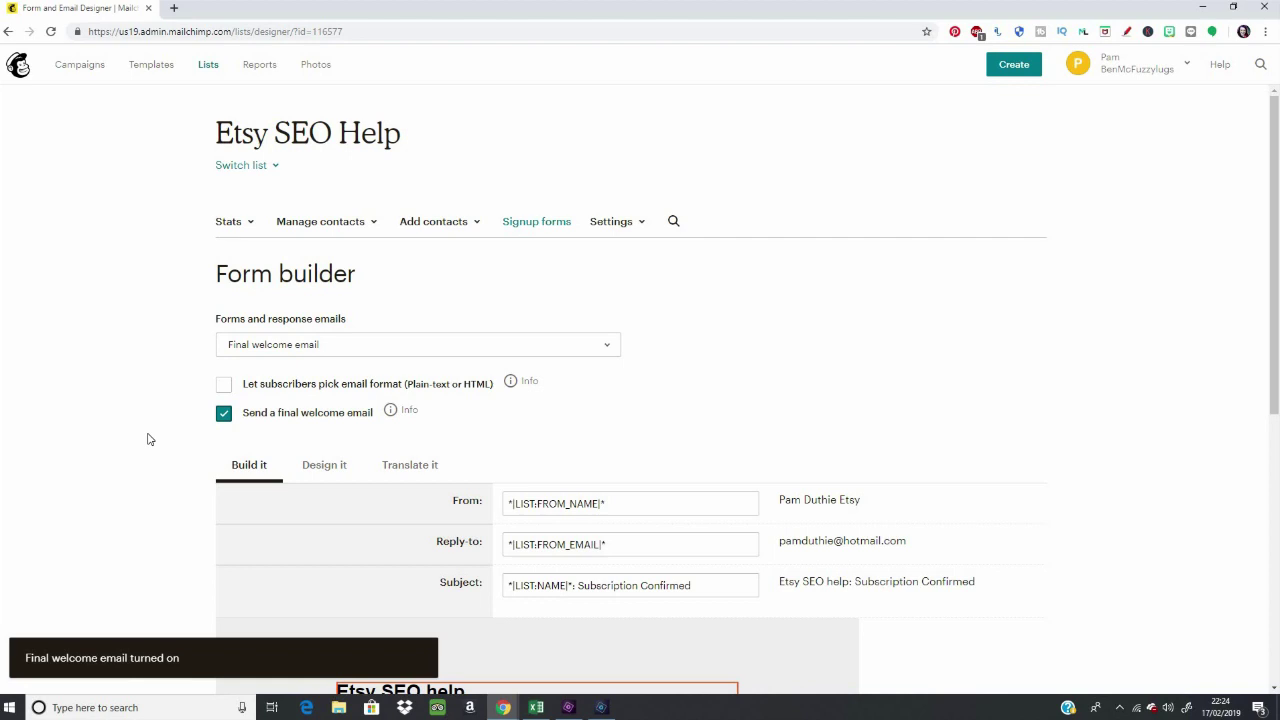
{"action": "scroll", "coordinate": [149, 438], "scroll_direction": "down", "scroll_amount": 2}
{"action": "scroll", "coordinate": [149, 439], "scroll_direction": "down", "scroll_amount": 1}
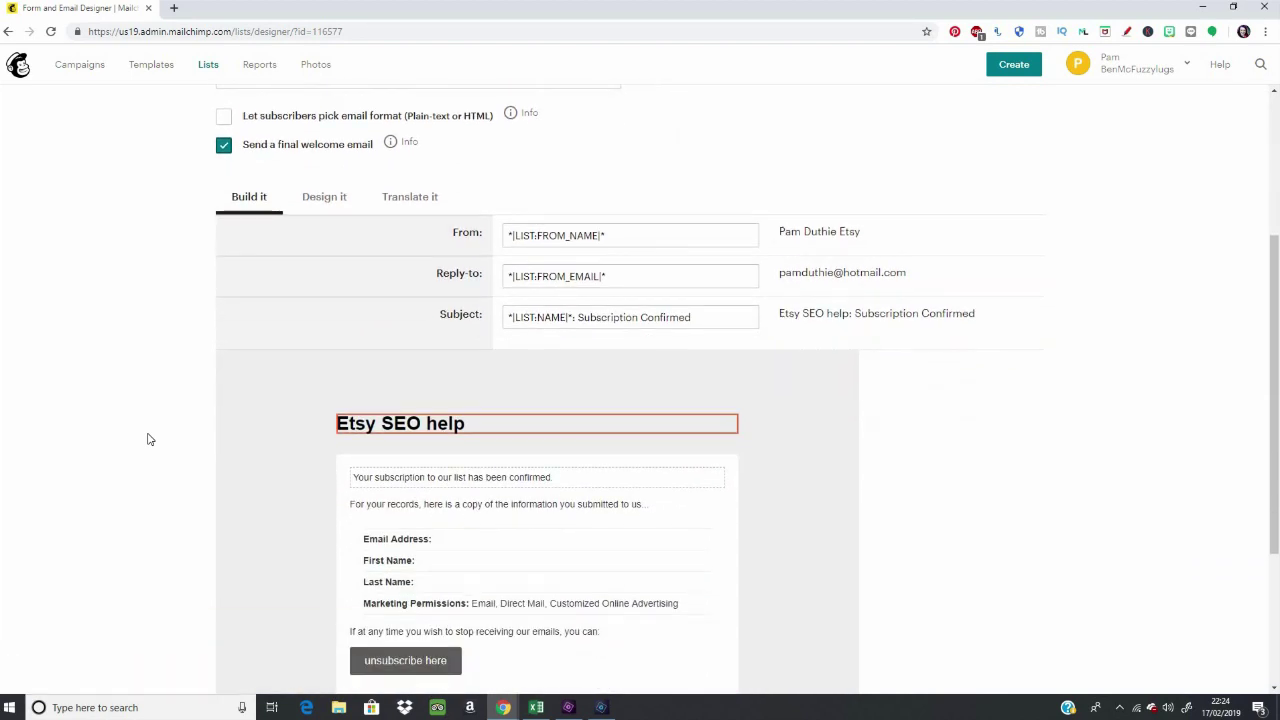
{"action": "scroll", "coordinate": [149, 439], "scroll_direction": "down", "scroll_amount": 3}
{"action": "scroll", "coordinate": [149, 439], "scroll_direction": "up", "scroll_amount": 1}
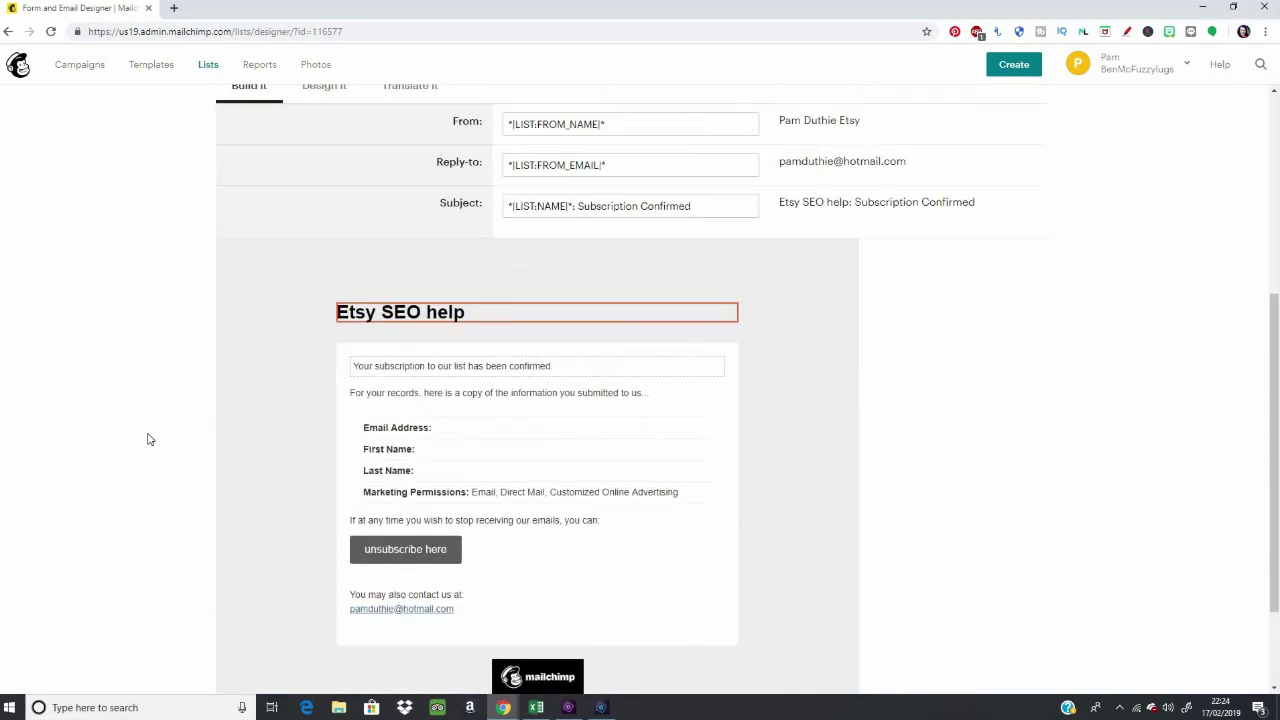
{"action": "scroll", "coordinate": [149, 439], "scroll_direction": "up", "scroll_amount": 3}
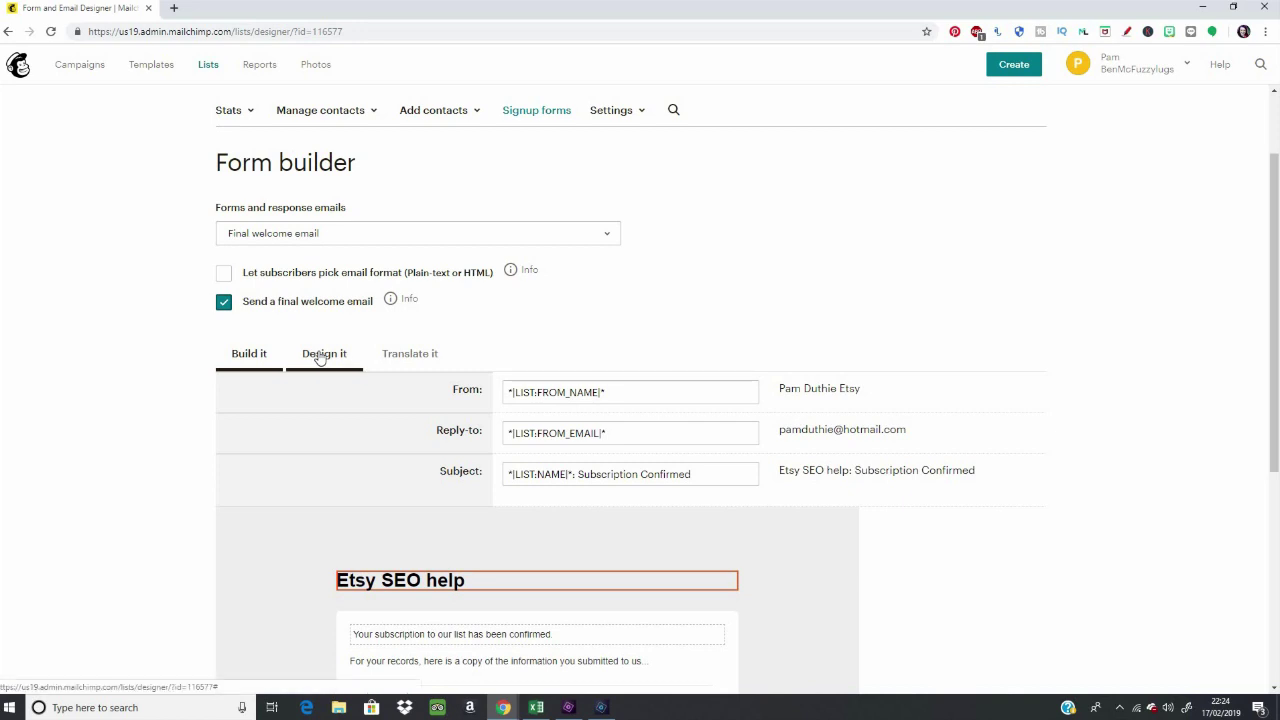
- Open the welcome email's design and its confirmation text for editing
{"action": "left_click", "coordinate": [320, 356]}
{"action": "scroll", "coordinate": [166, 411], "scroll_direction": "down", "scroll_amount": 4}
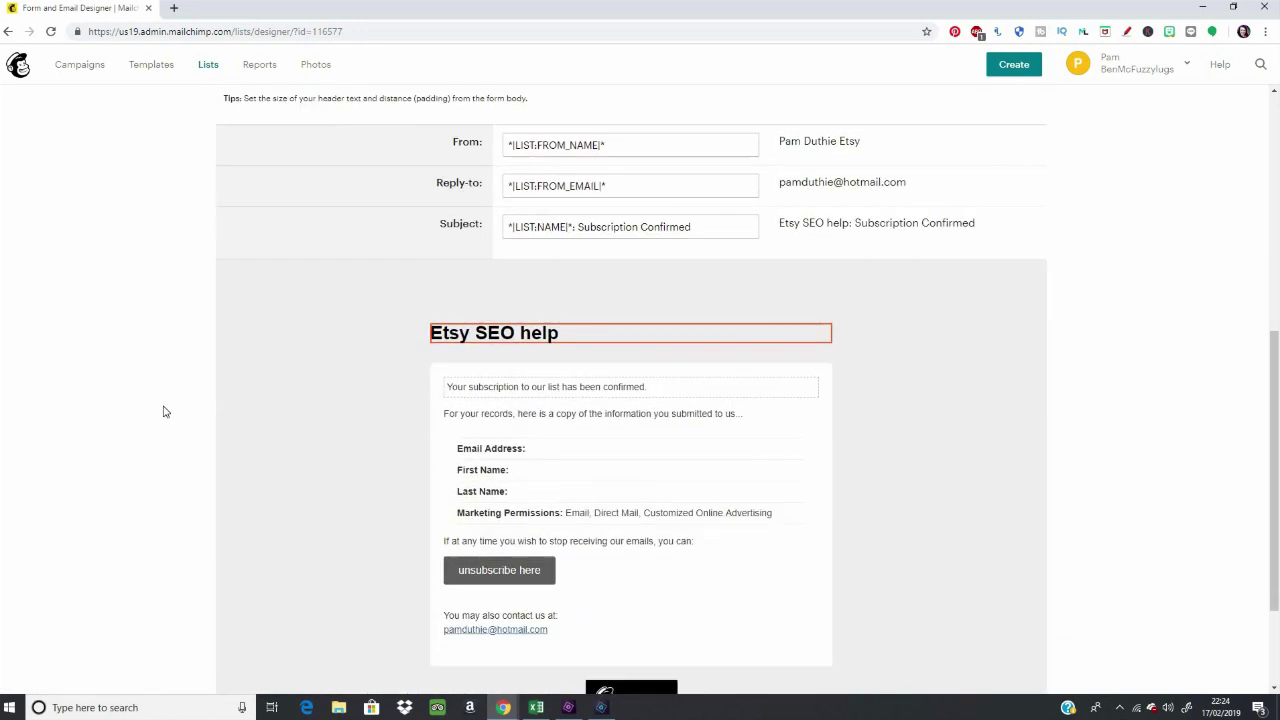
{"action": "scroll", "coordinate": [164, 411], "scroll_direction": "down", "scroll_amount": 1}
{"action": "scroll", "coordinate": [195, 407], "scroll_direction": "up", "scroll_amount": 1}
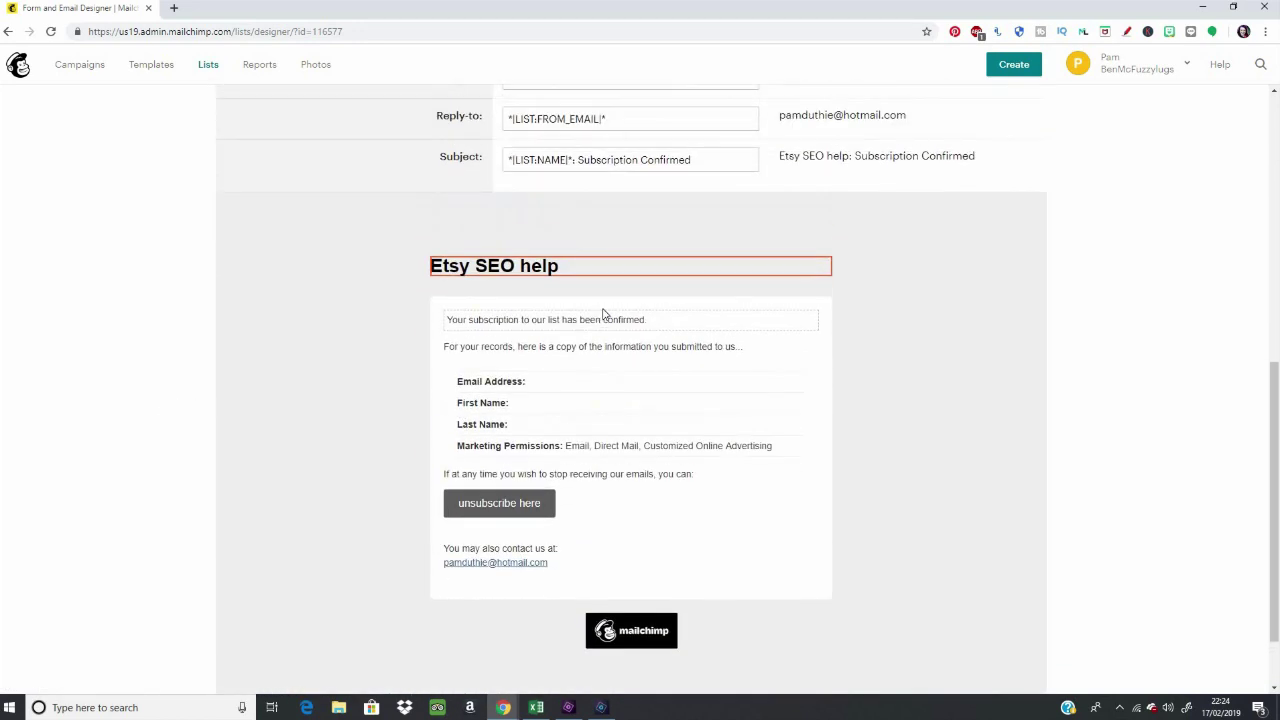
{"action": "left_click", "coordinate": [703, 313]}
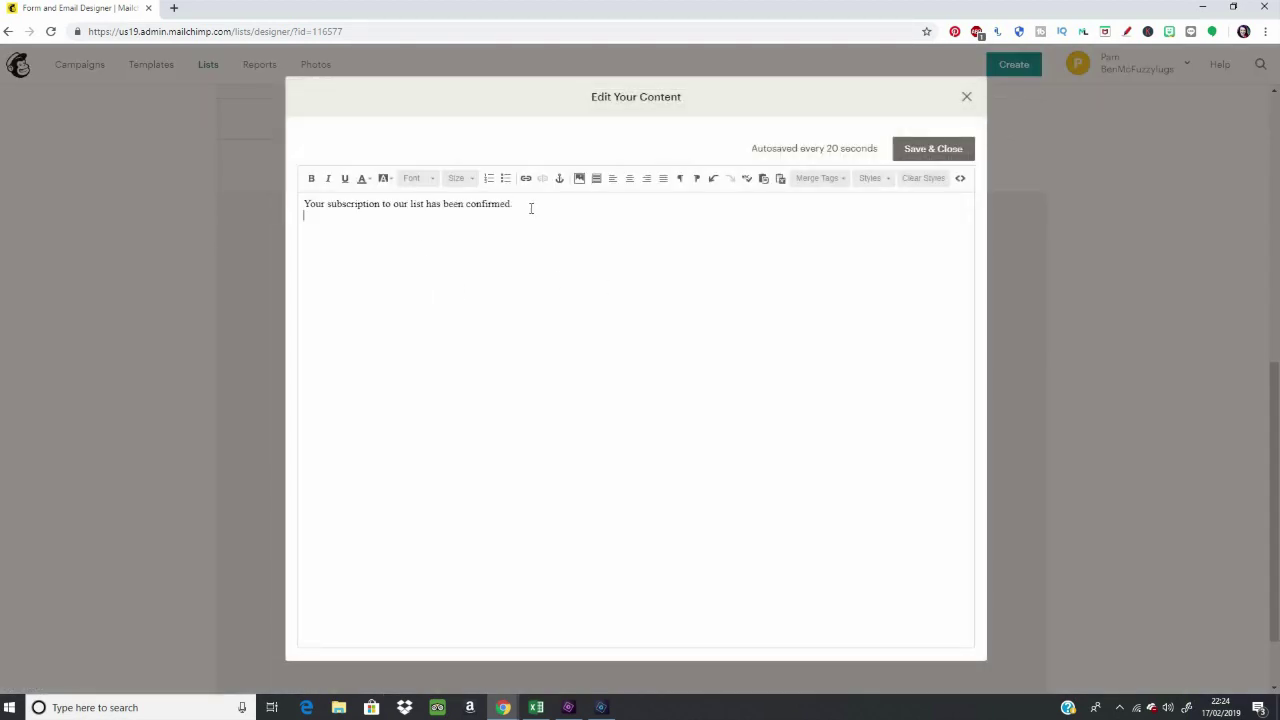
- Add 'Your FREE pdf is HERE for you to download', link HERE to the uploaded PDF, and save
{"action": "type", "text": "Your FREE pdf is HERE for you to download"}
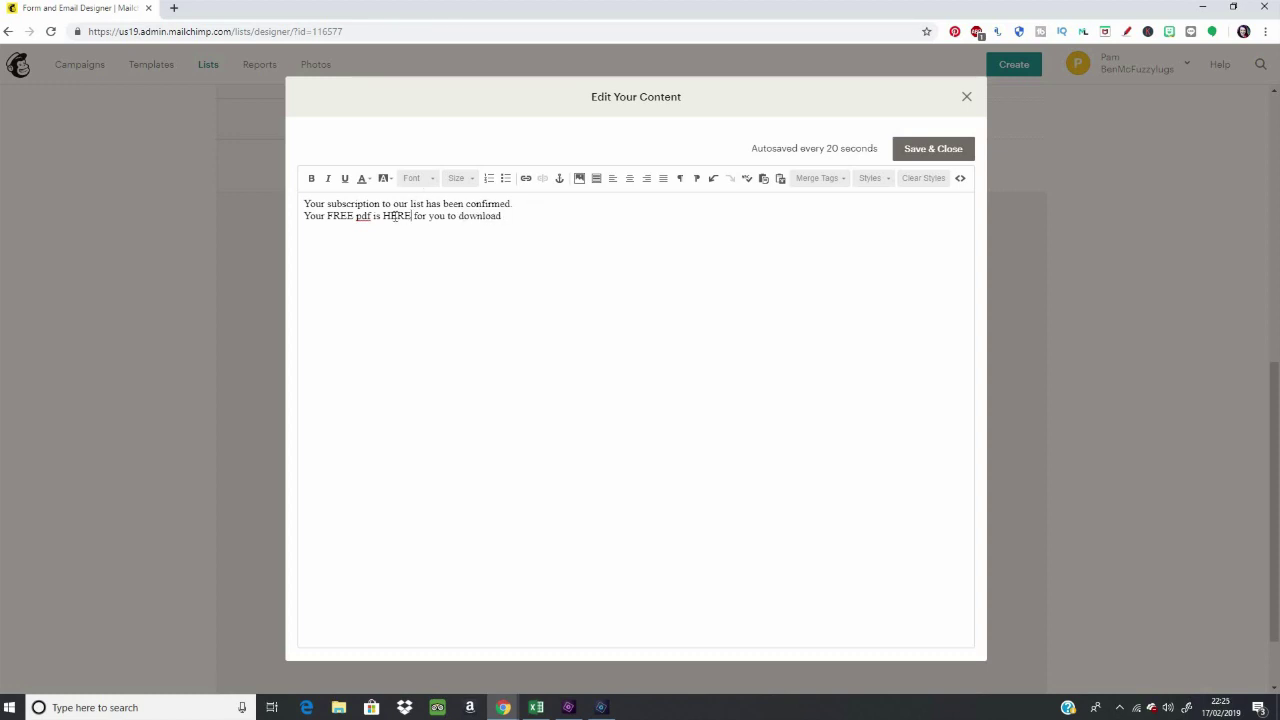
{"action": "double_click", "coordinate": [395, 216]}
{"action": "left_click", "coordinate": [526, 179]}
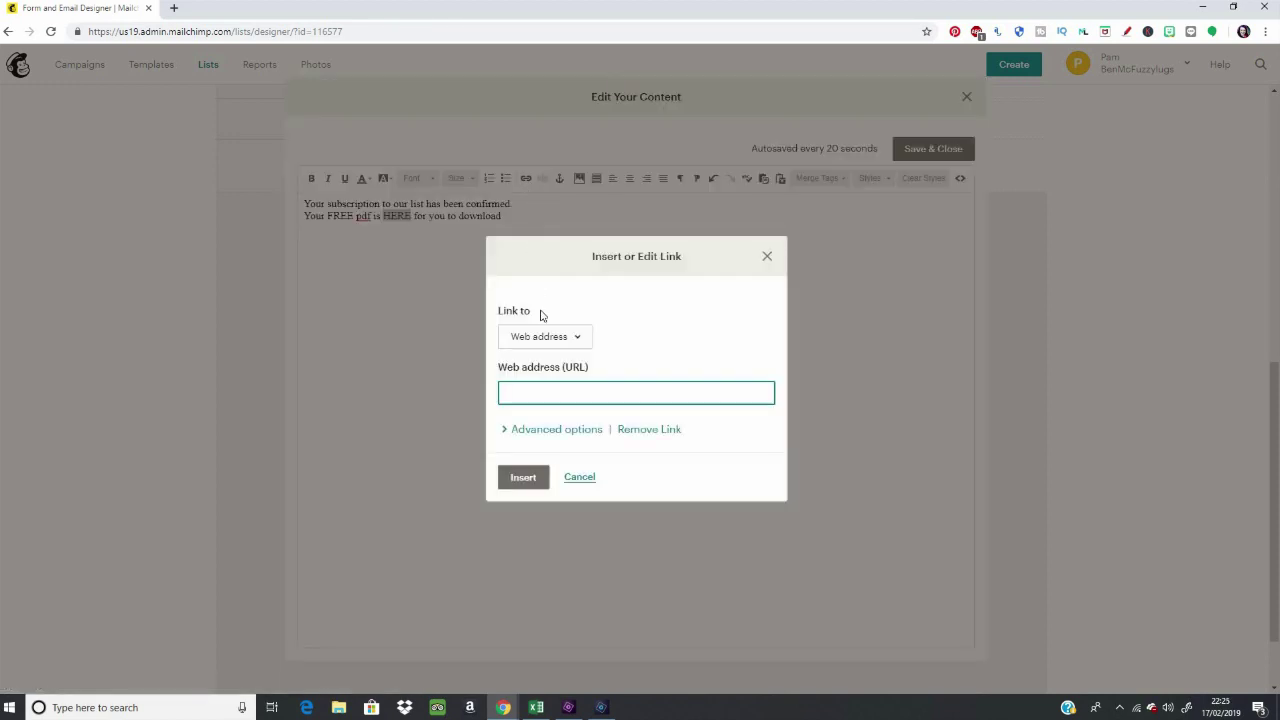
{"action": "left_click", "coordinate": [543, 468]}
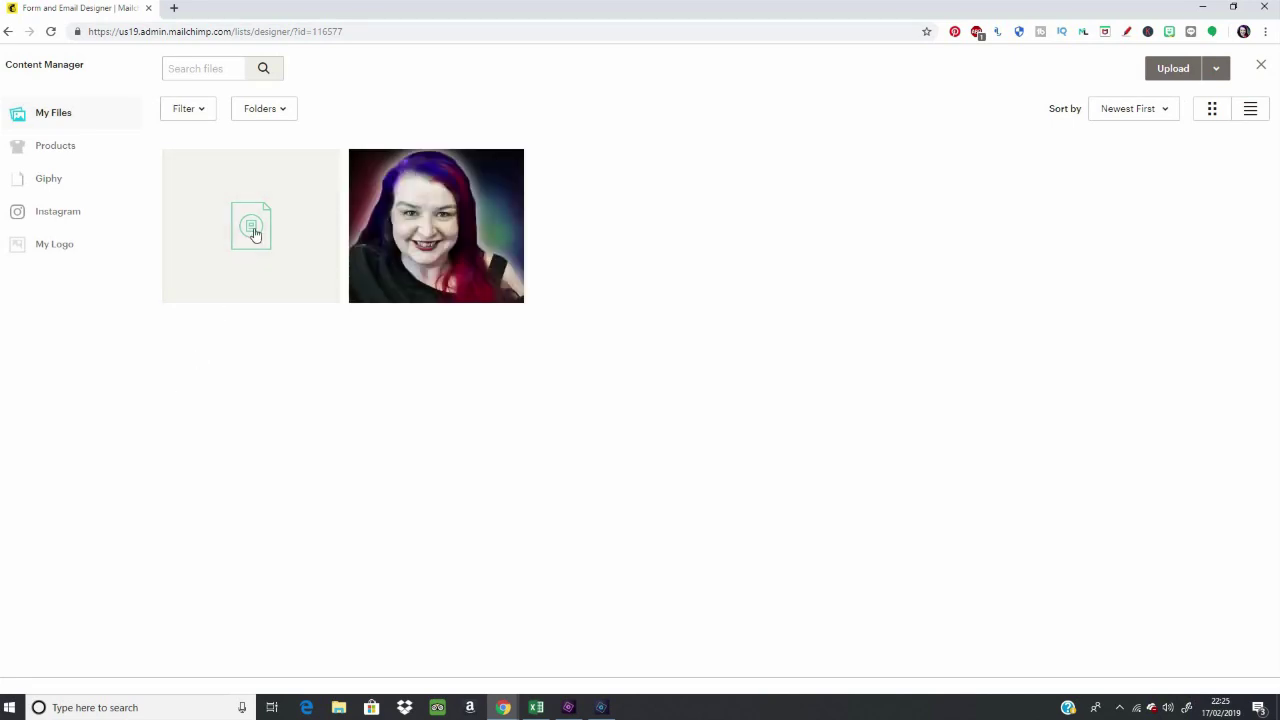
{"action": "left_click", "coordinate": [254, 233]}
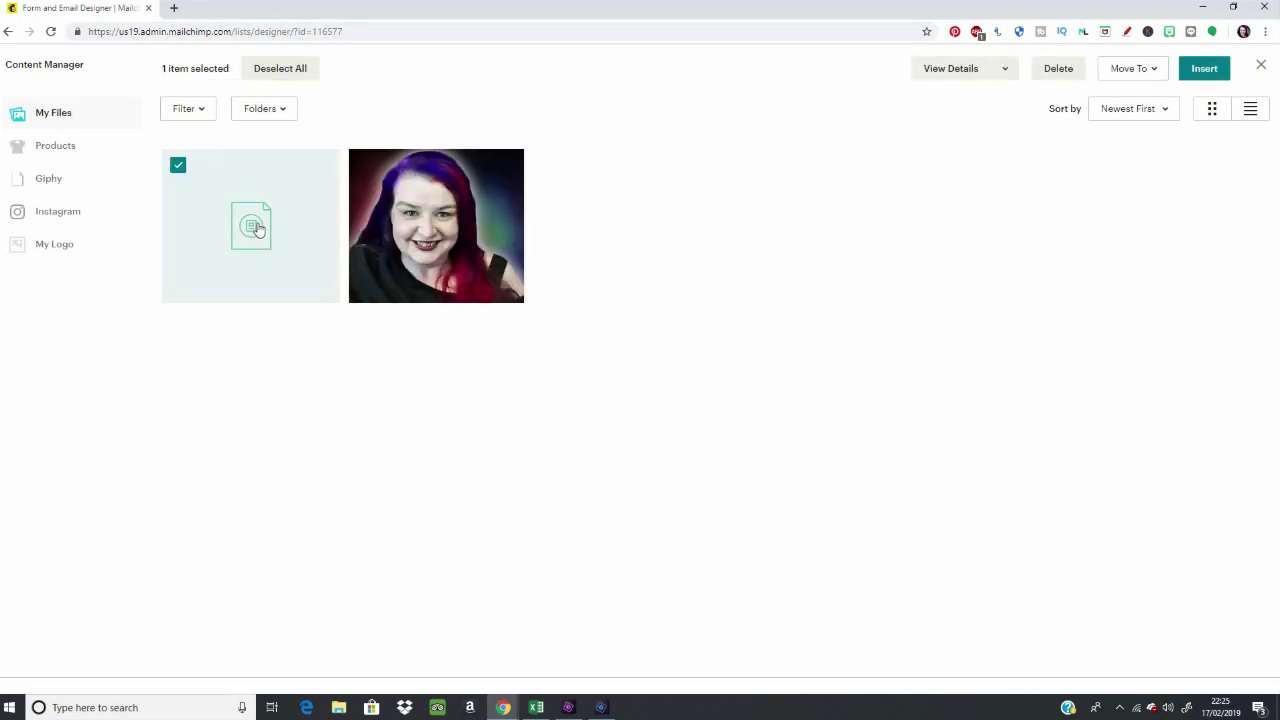
{"action": "left_click", "coordinate": [1205, 69]}
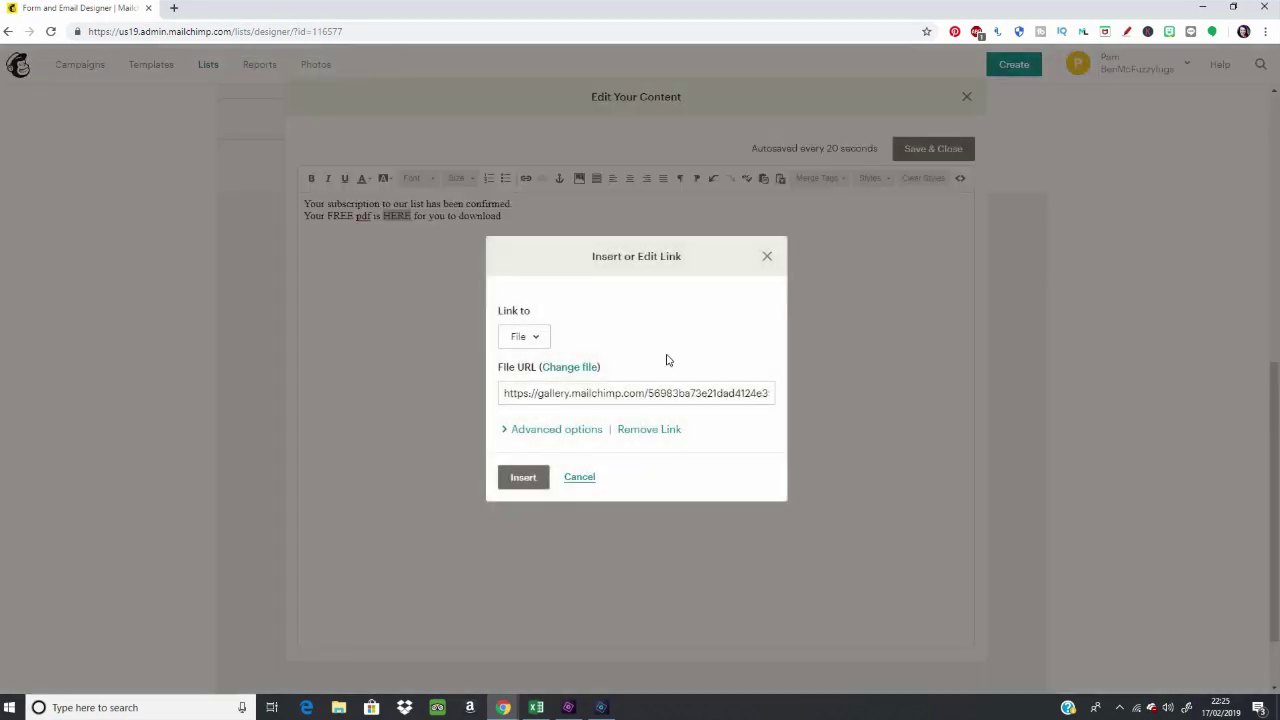
{"action": "left_click", "coordinate": [523, 477]}
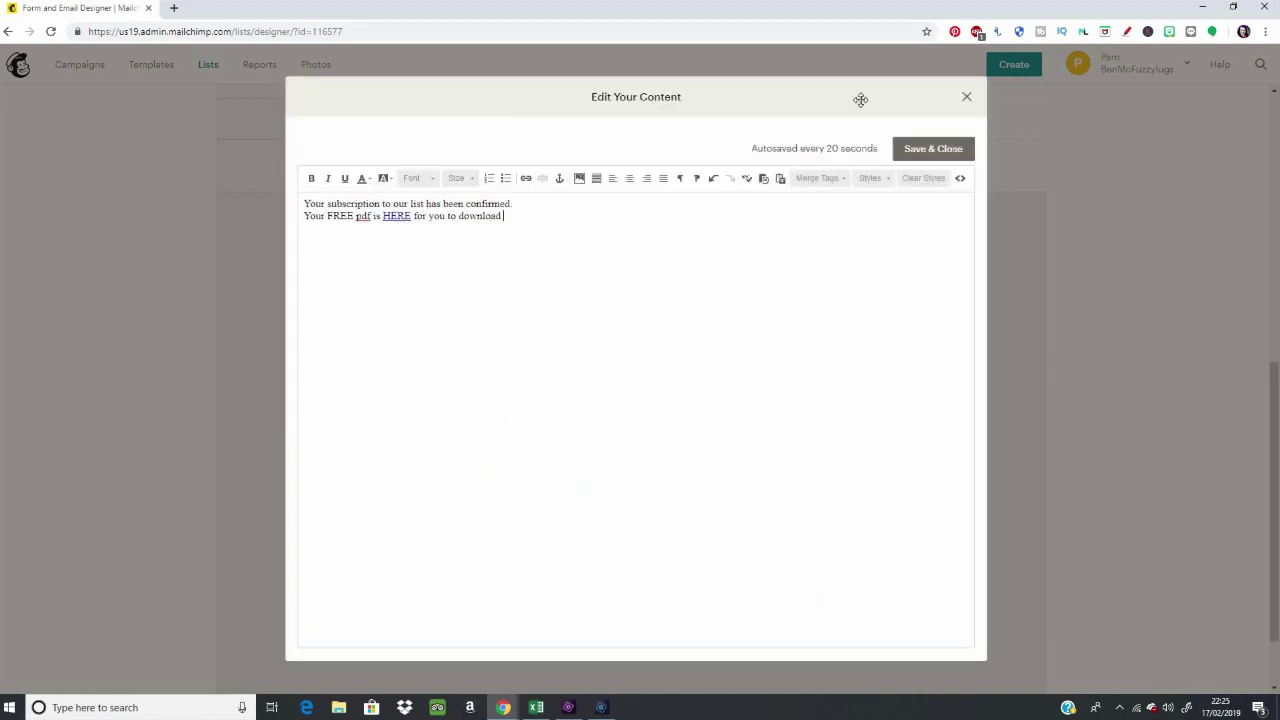
{"action": "left_click", "coordinate": [940, 149]}
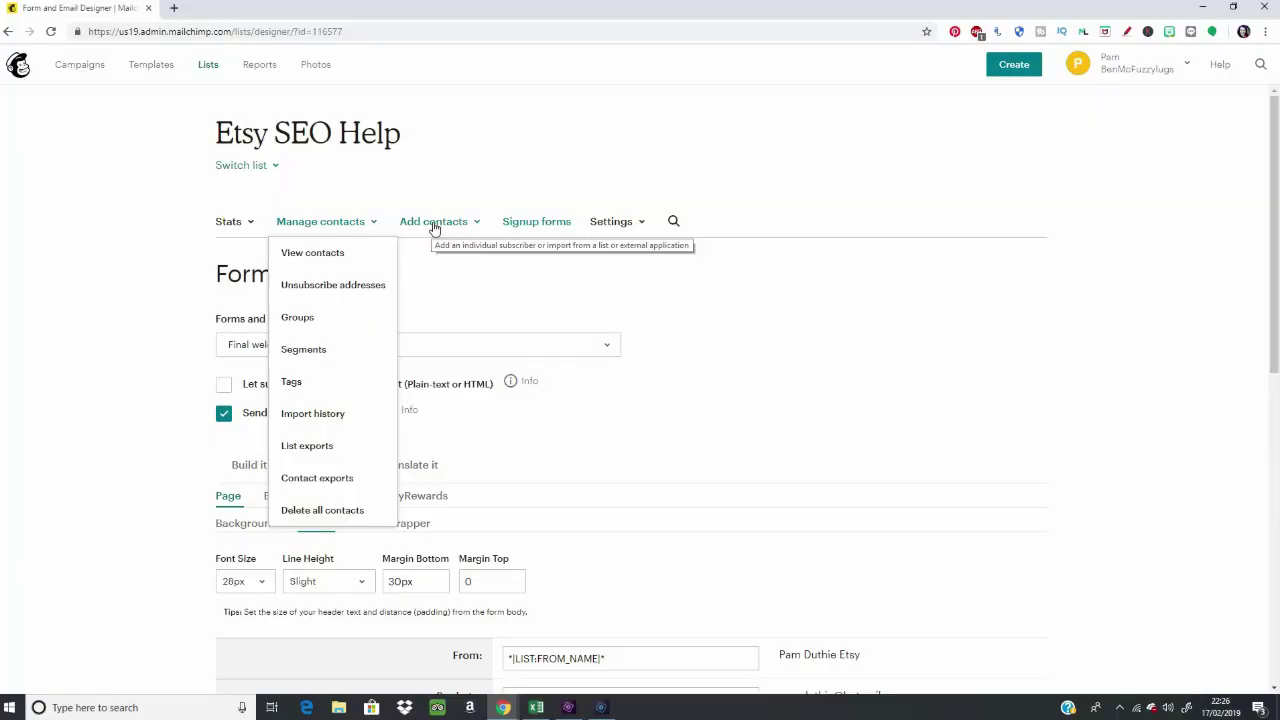
{"action": "left_click", "coordinate": [432, 223]}
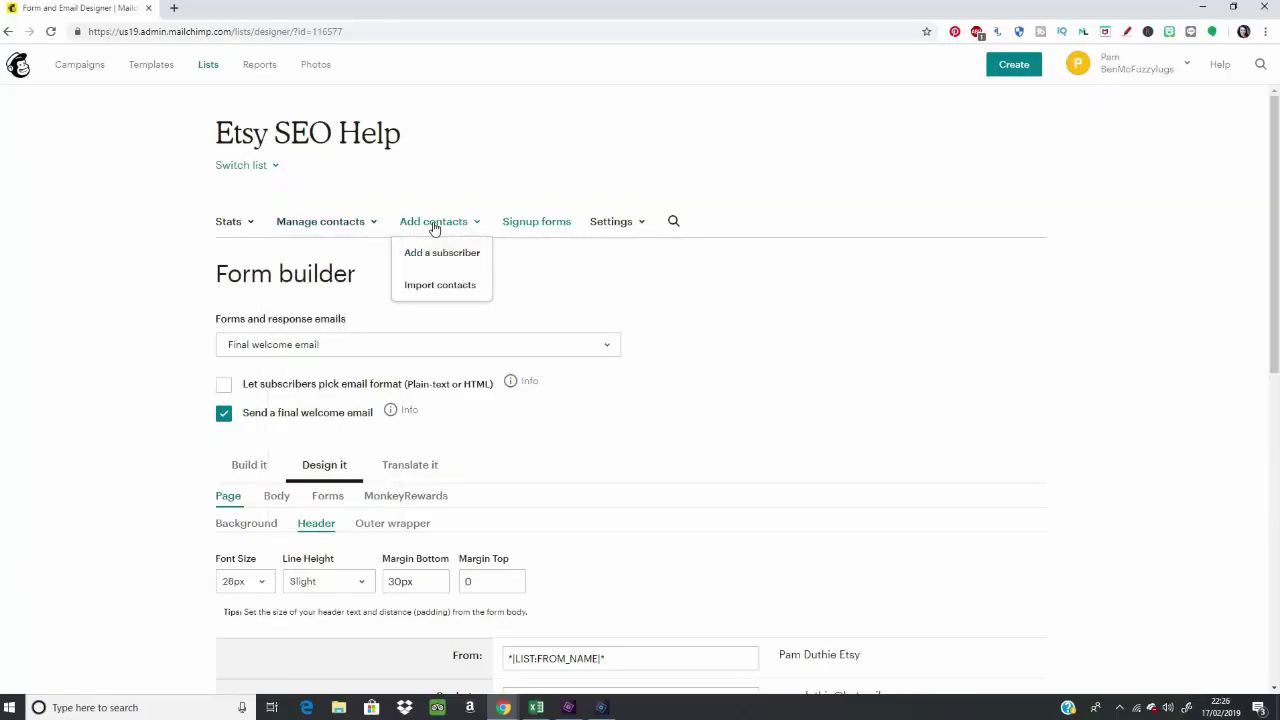
- Copy the signup form's web address
{"action": "left_click", "coordinate": [108, 264]}
{"action": "left_click", "coordinate": [400, 344]}
{"action": "left_click", "coordinate": [370, 364]}
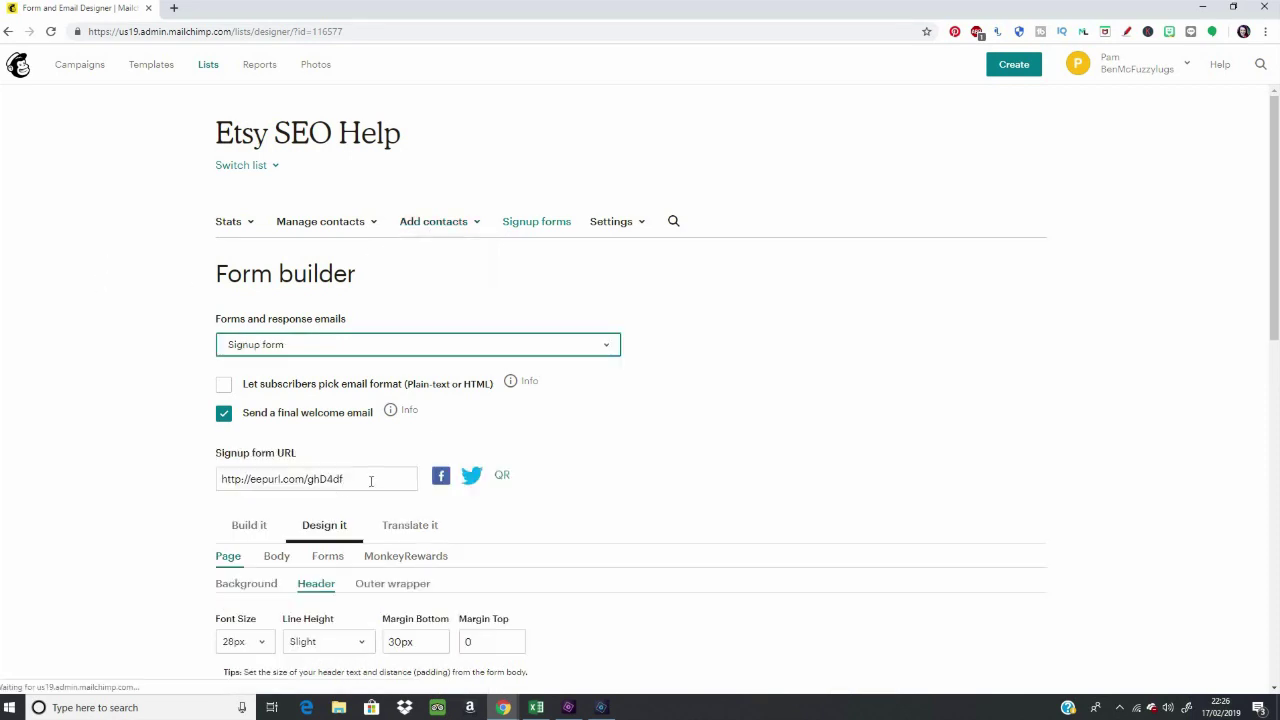
{"action": "left_click", "coordinate": [232, 480]}
{"action": "right_click", "coordinate": [270, 486]}
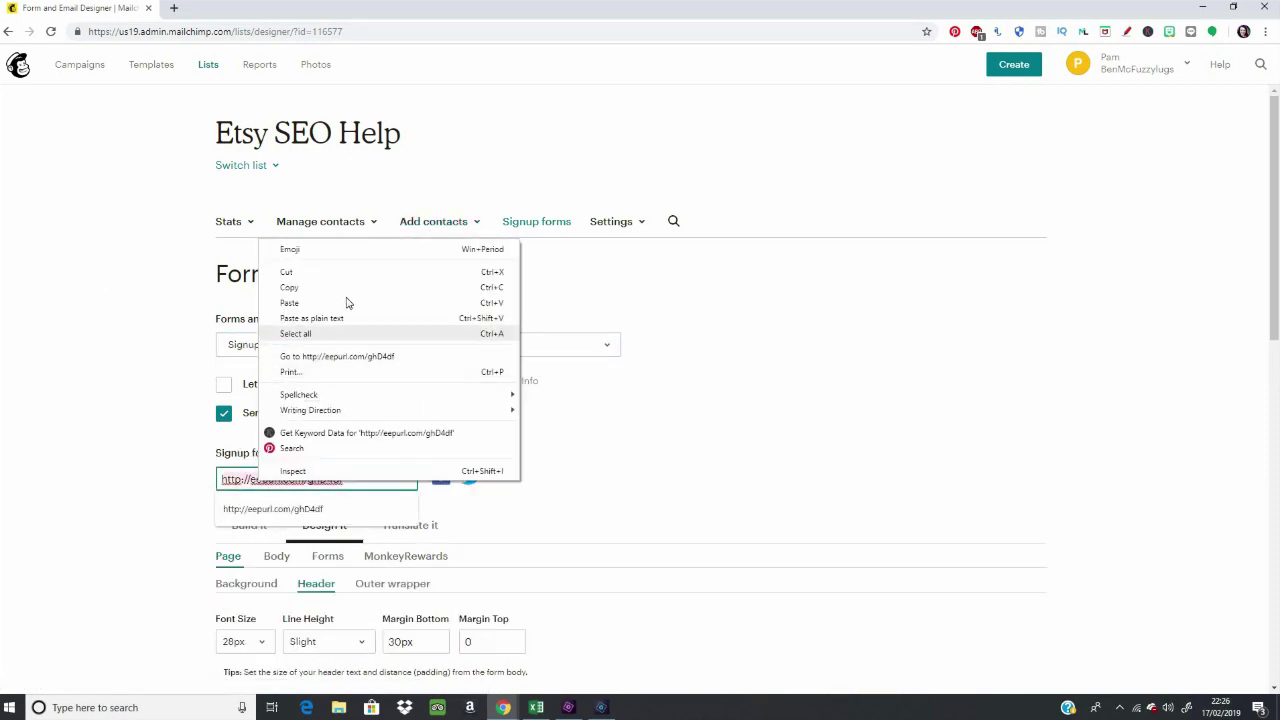
{"action": "left_click", "coordinate": [346, 290]}
{"action": "left_click", "coordinate": [125, 276]}
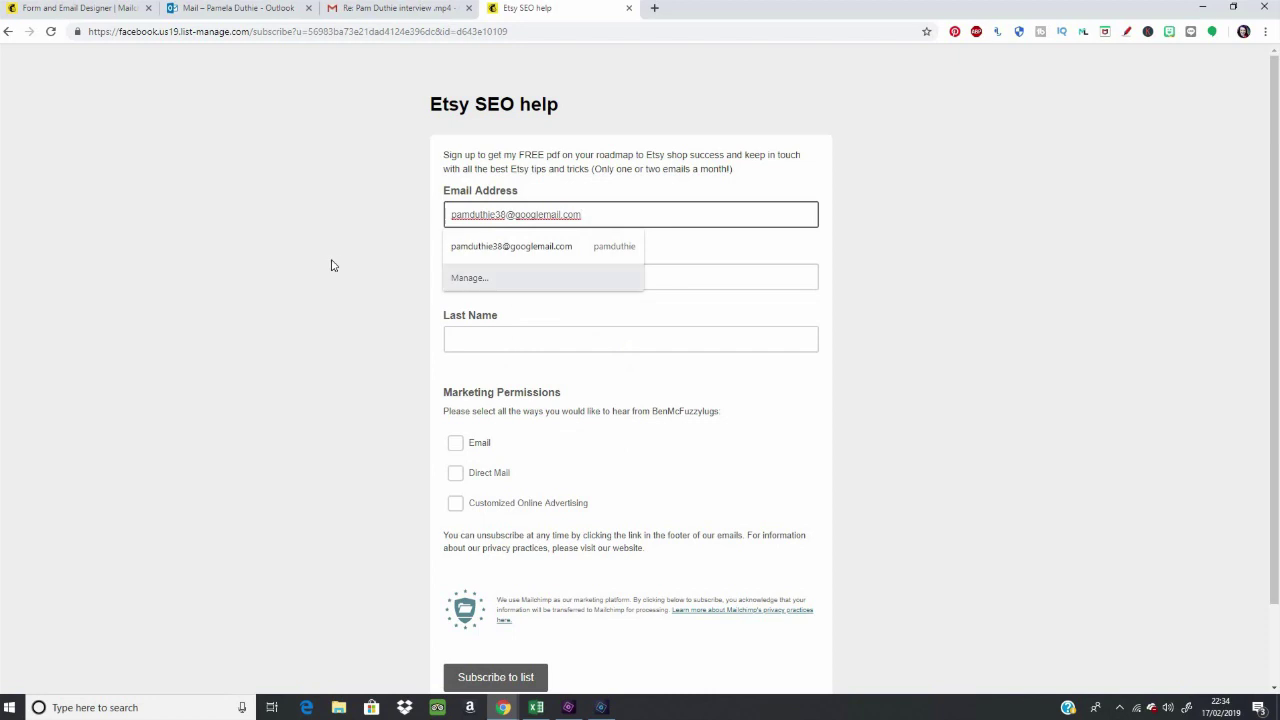
- Fill in the test subscriber's email and names, opt in to email, and subscribe
{"action": "left_click", "coordinate": [600, 248]}
{"action": "left_click", "coordinate": [482, 276]}
{"action": "left_click", "coordinate": [482, 276]}
{"action": "type", "text": "my"}
{"action": "left_click", "coordinate": [620, 339]}
{"action": "type", "text": "d"}
{"action": "left_click", "coordinate": [455, 444]}
{"action": "scroll", "coordinate": [297, 462], "scroll_direction": "down", "scroll_amount": 1}
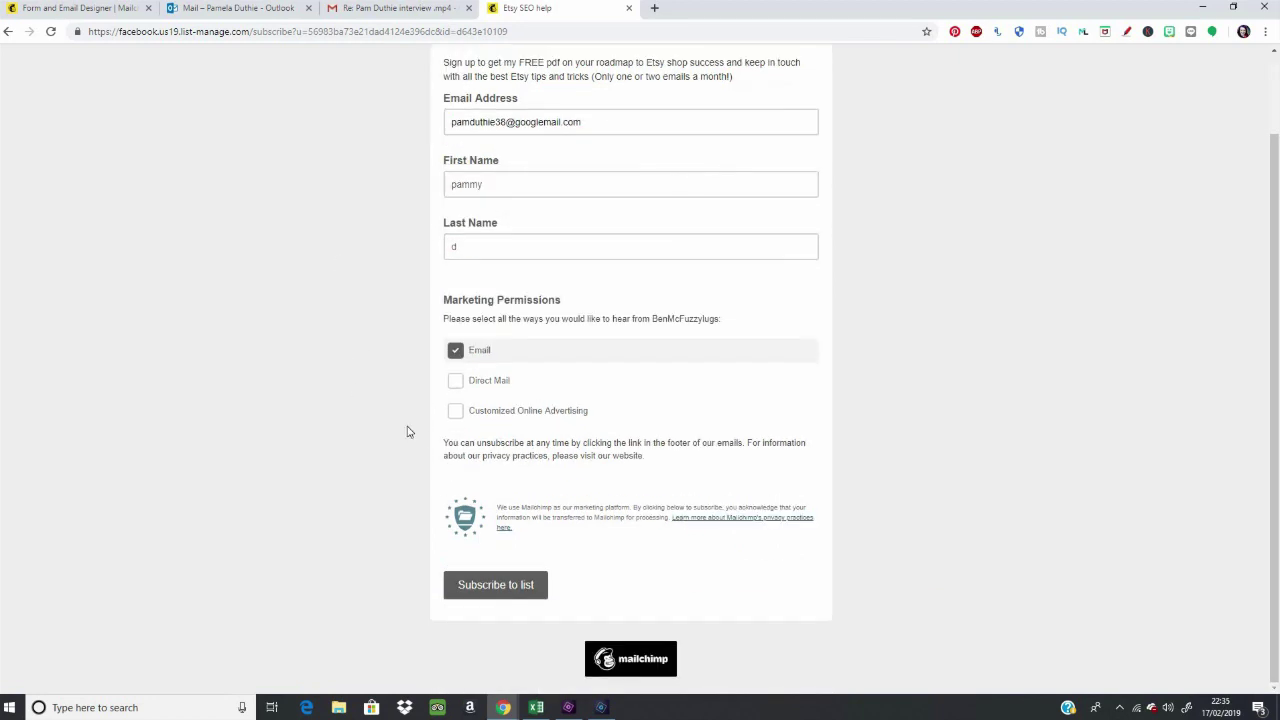
{"action": "left_click", "coordinate": [496, 585]}
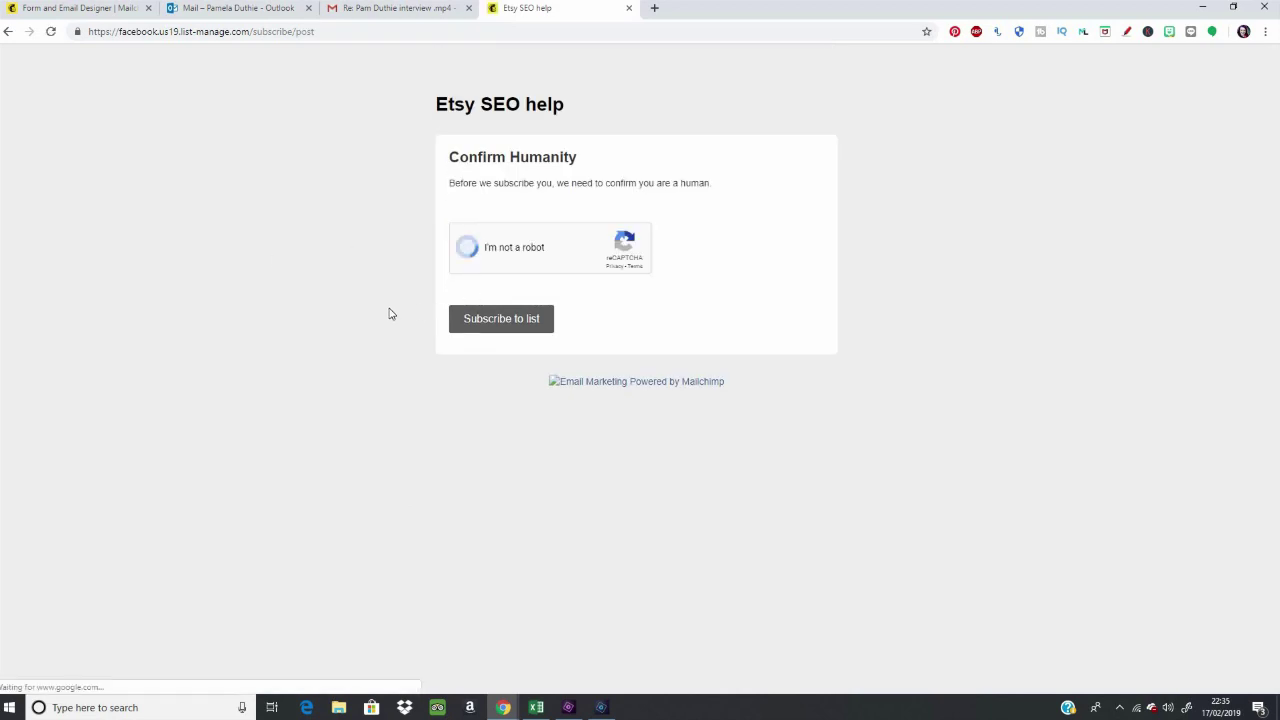
{"action": "left_click", "coordinate": [503, 321]}
{"action": "key", "text": "ctrl+w"}
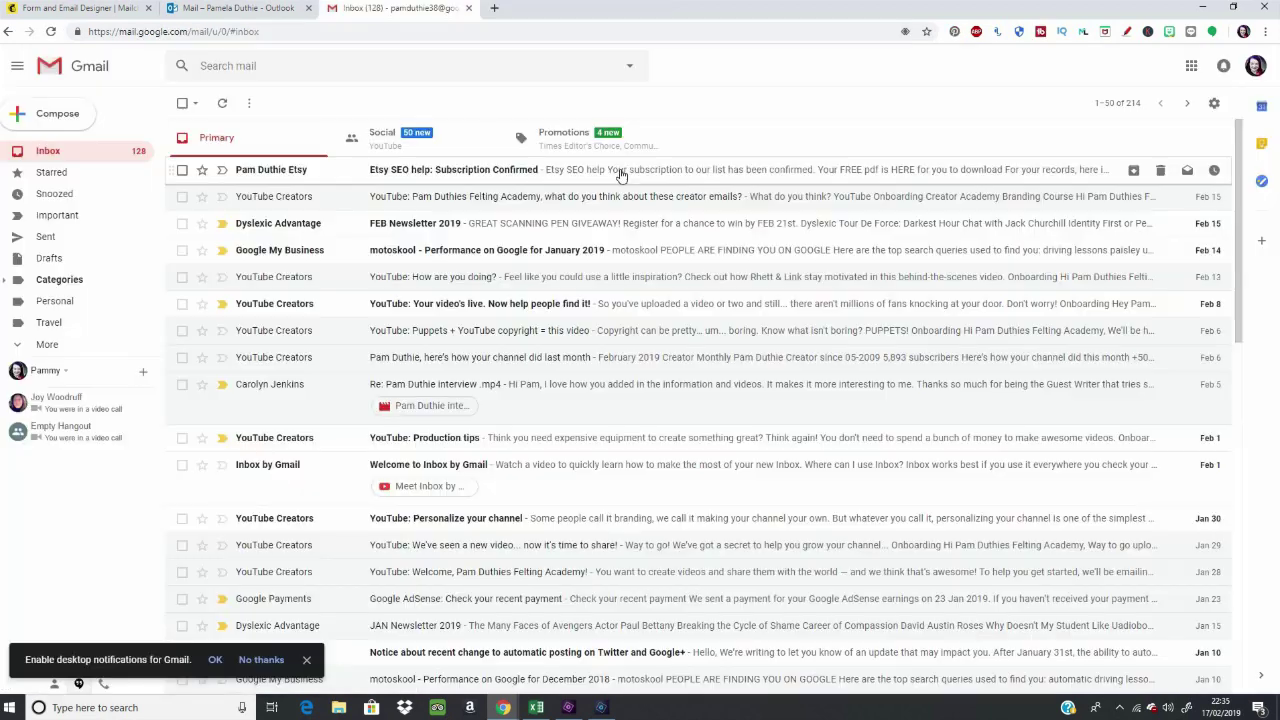